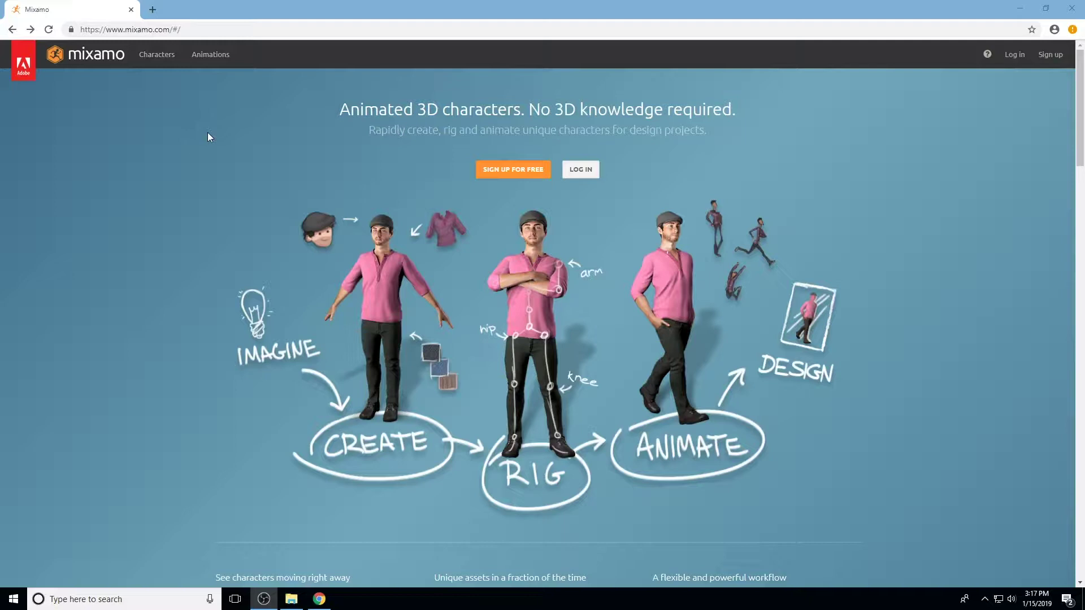
Step: Open the Adobe ID sign-up form from Mixamo's Sign Up for Free button
{"action": "left_click", "coordinate": [525, 173]}
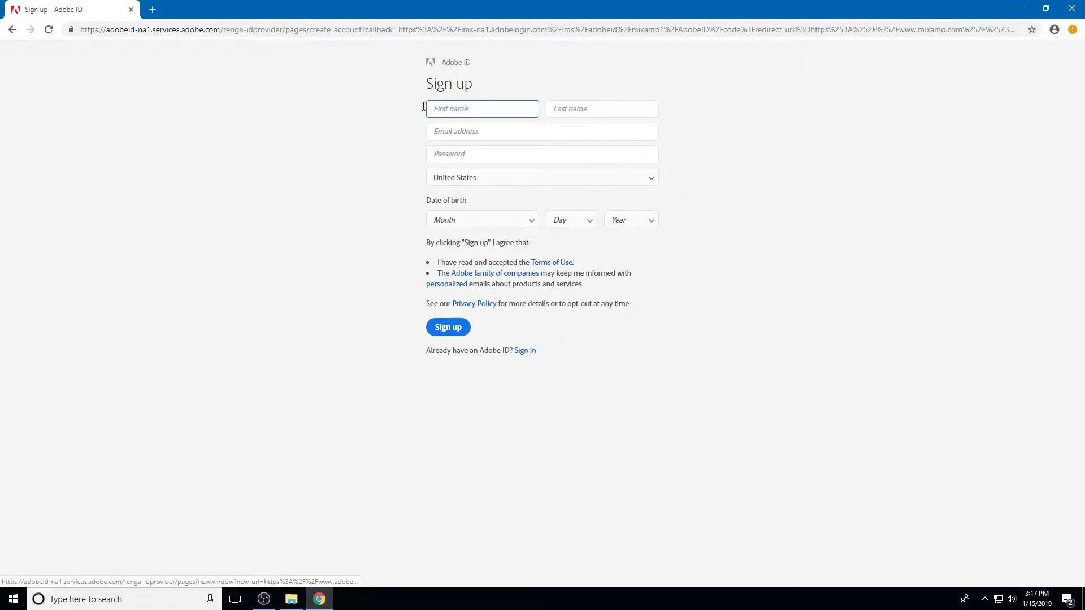
Step: Switch to Sign In and log in with the Adobe ID email and password
{"action": "left_click", "coordinate": [524, 351]}
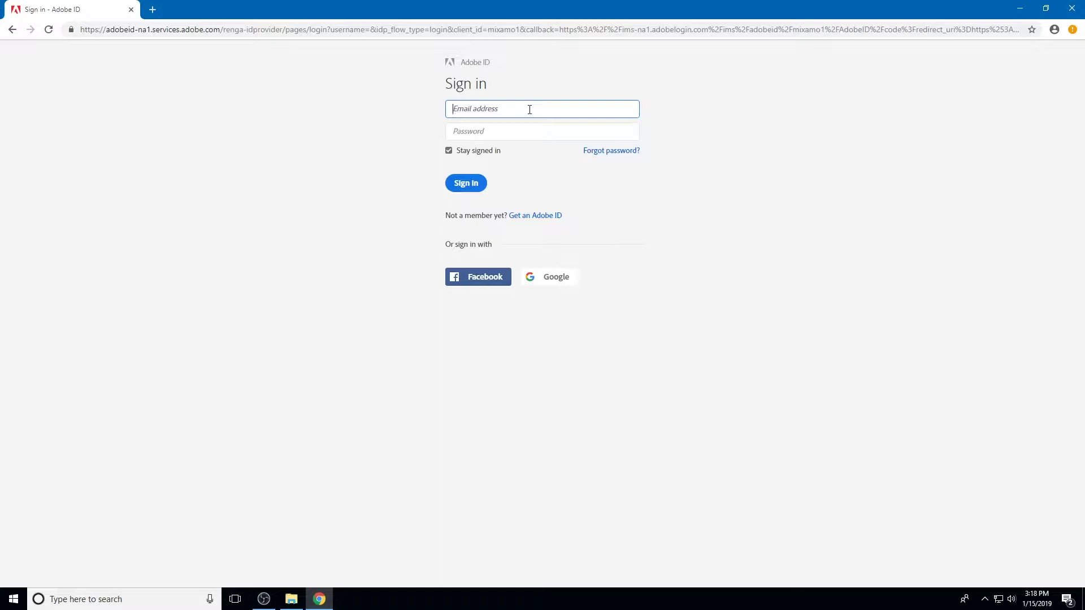
{"action": "type", "text": "hounshel"}
{"action": "key", "text": "Tab"}
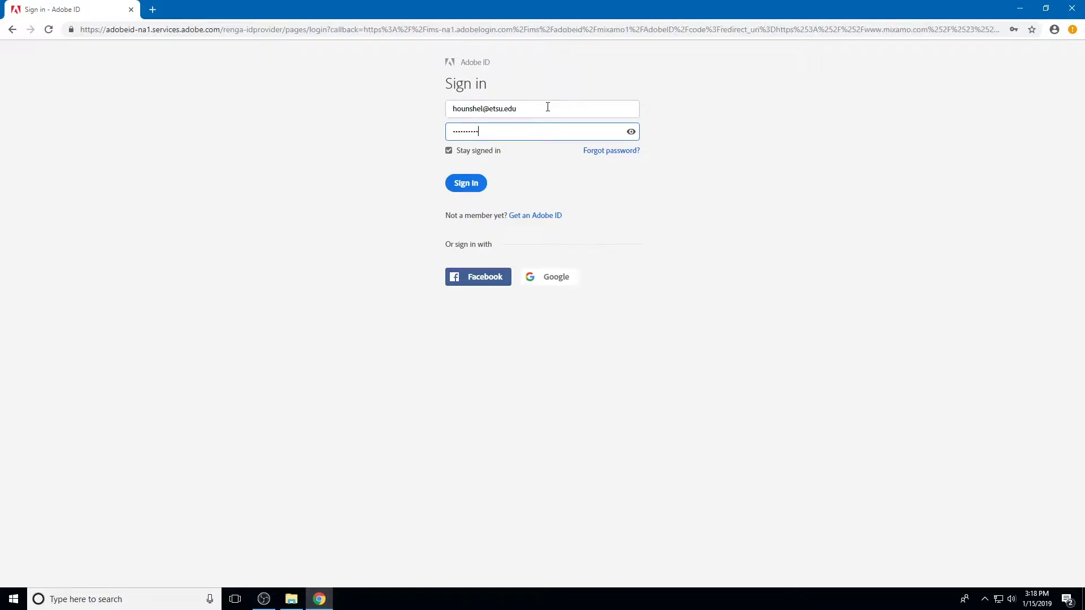
{"action": "key", "text": "Return"}
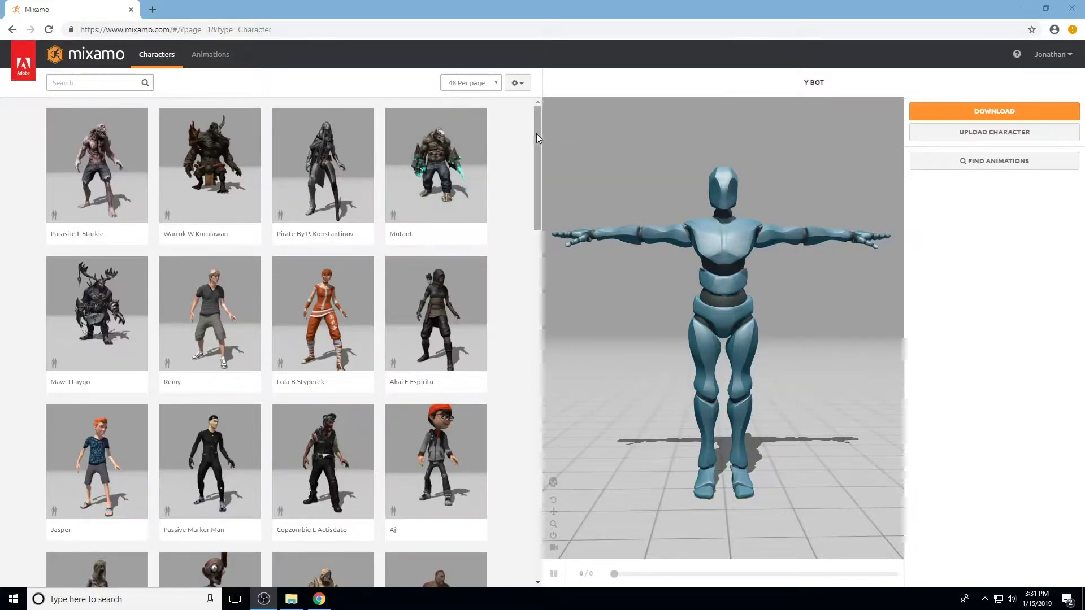
Step: Upload Demo Lady.zip from the Demo Lady Export from Fuse folder as a custom character
{"action": "mouse_move", "coordinate": [537, 133]}
{"action": "left_mouse_down"}
{"action": "mouse_move", "coordinate": [581, 466]}
{"action": "mouse_move", "coordinate": [545, 123]}
{"action": "left_mouse_up"}
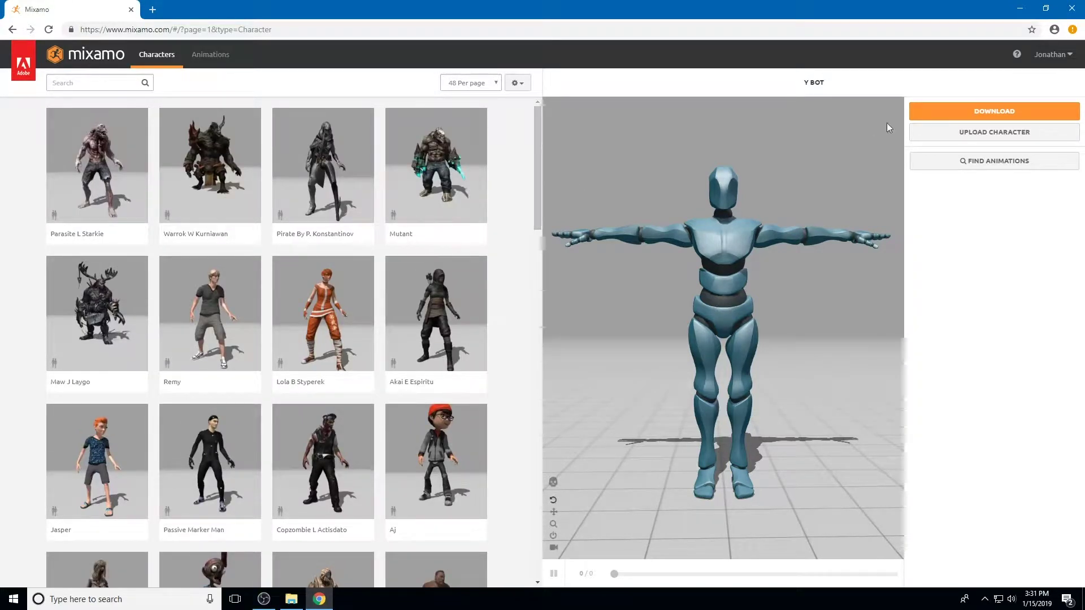
{"action": "left_click", "coordinate": [975, 133]}
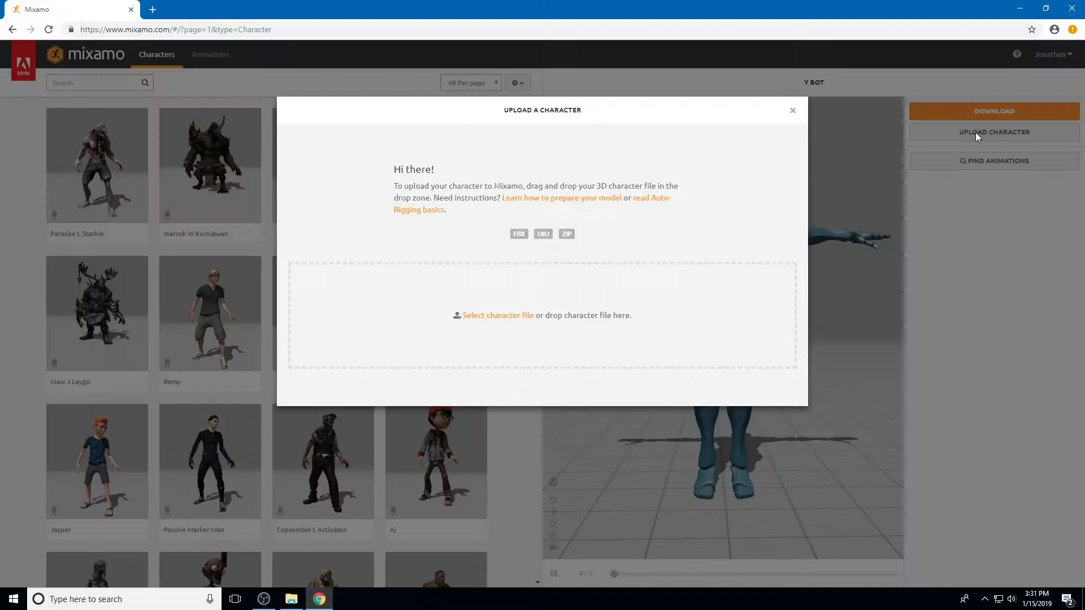
{"action": "left_click", "coordinate": [511, 316]}
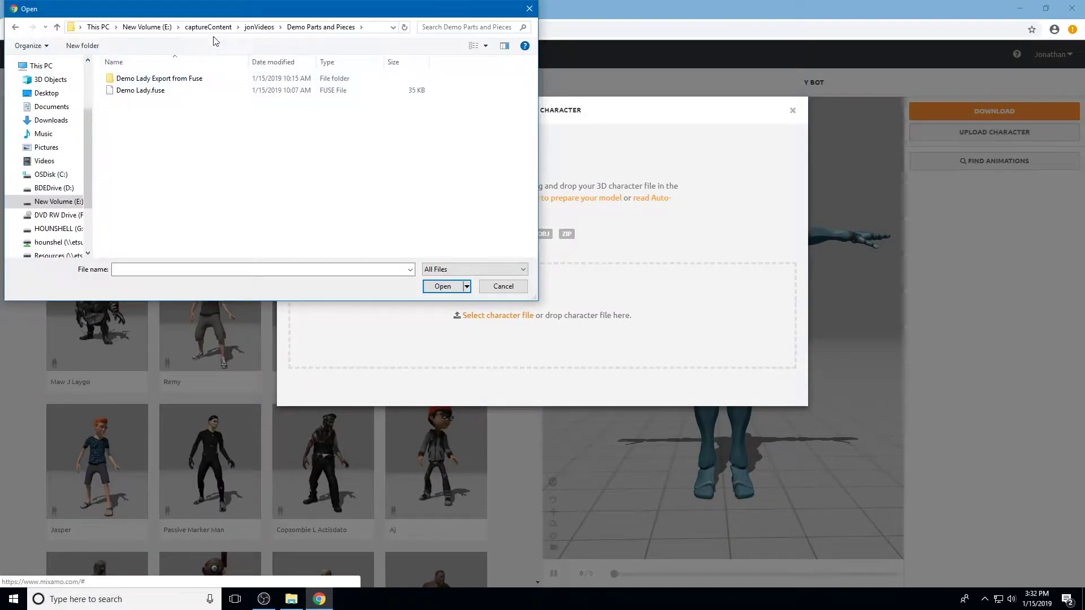
{"action": "double_click", "coordinate": [176, 83]}
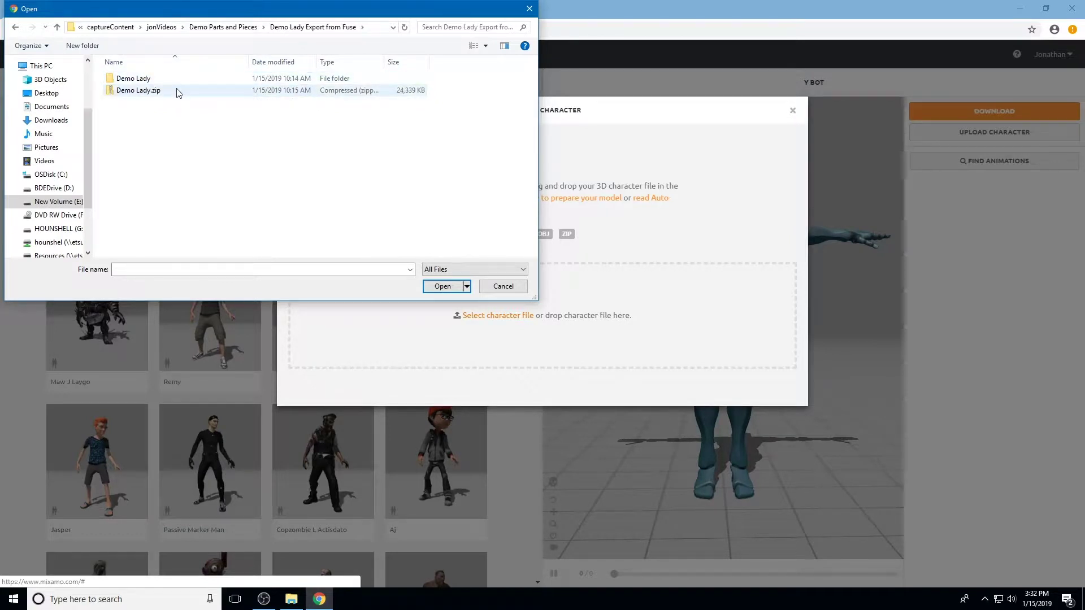
{"action": "left_click", "coordinate": [178, 93]}
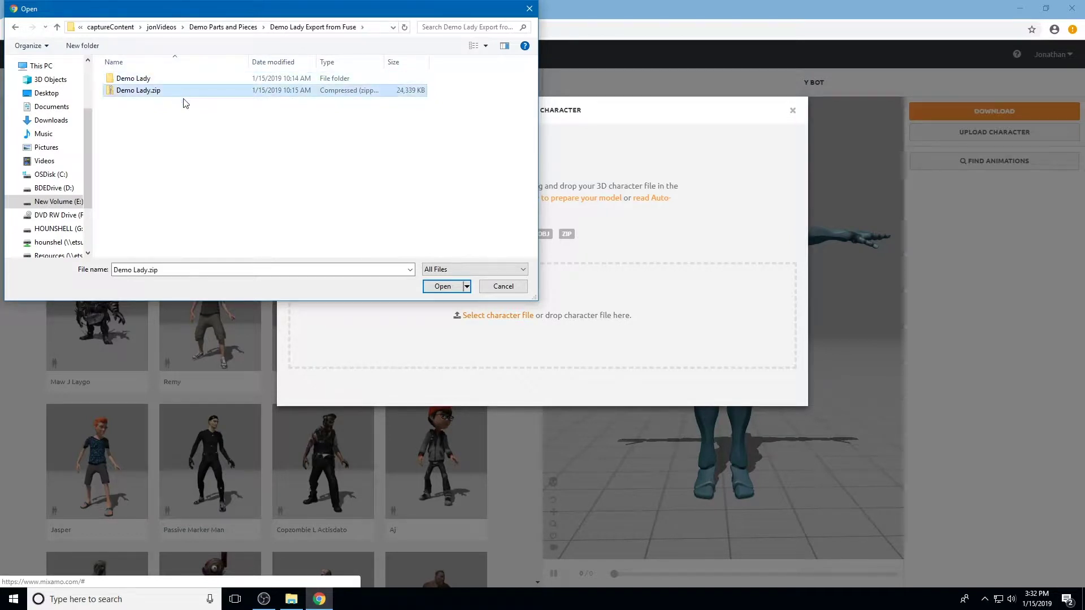
{"action": "left_click", "coordinate": [443, 287]}
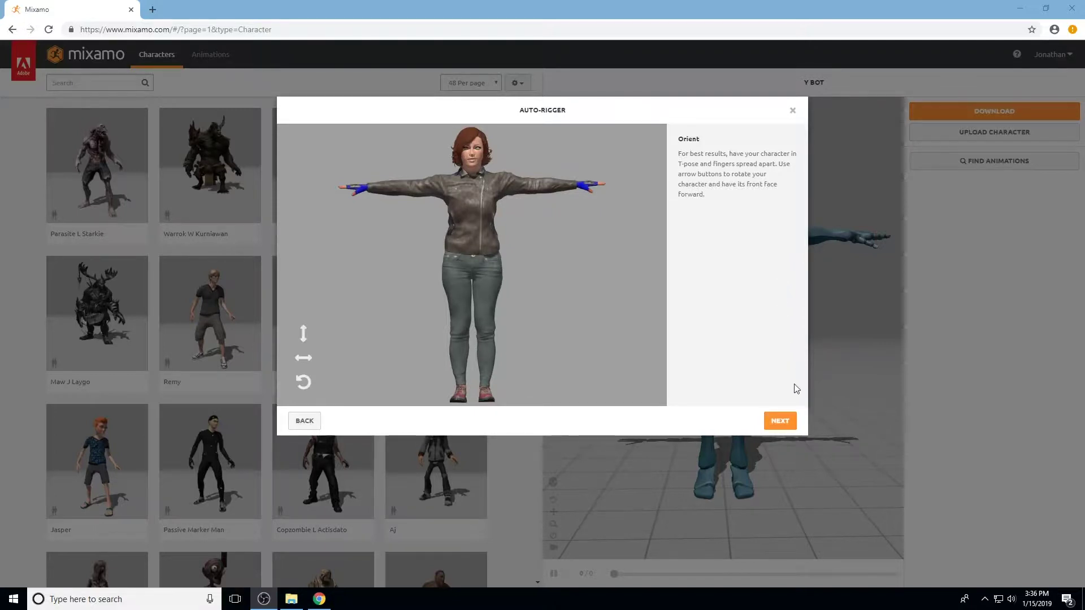
Step: Place the chin, wrist, elbow, knee and groin markers on Demo Lady and run auto-rigging
{"action": "left_click", "coordinate": [783, 424]}
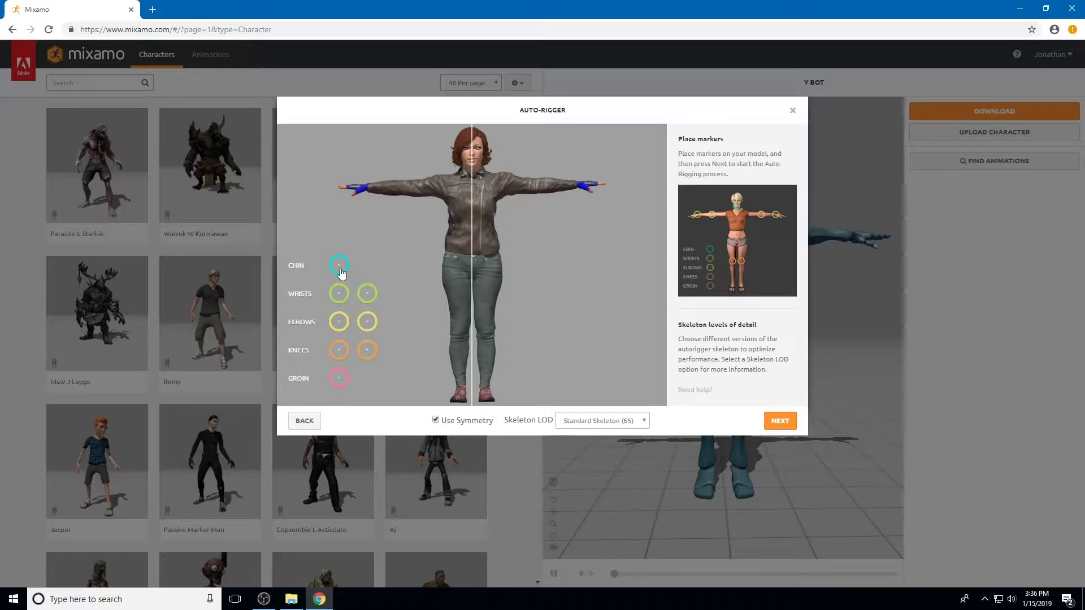
{"action": "mouse_move", "coordinate": [341, 273]}
{"action": "left_mouse_down"}
{"action": "mouse_move", "coordinate": [483, 182]}
{"action": "mouse_move", "coordinate": [472, 165]}
{"action": "left_mouse_up"}
{"action": "mouse_move", "coordinate": [339, 293]}
{"action": "left_mouse_down"}
{"action": "mouse_move", "coordinate": [376, 219]}
{"action": "mouse_move", "coordinate": [372, 193]}
{"action": "left_mouse_up"}
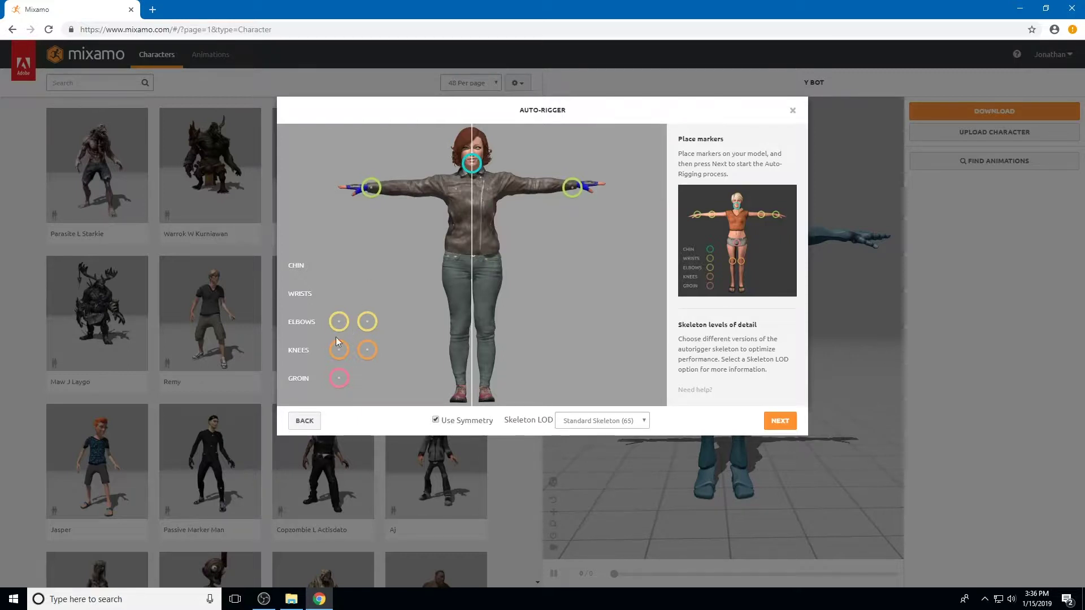
{"action": "mouse_move", "coordinate": [339, 322]}
{"action": "left_mouse_down"}
{"action": "mouse_move", "coordinate": [366, 311]}
{"action": "mouse_move", "coordinate": [428, 213]}
{"action": "mouse_move", "coordinate": [411, 191]}
{"action": "left_mouse_up"}
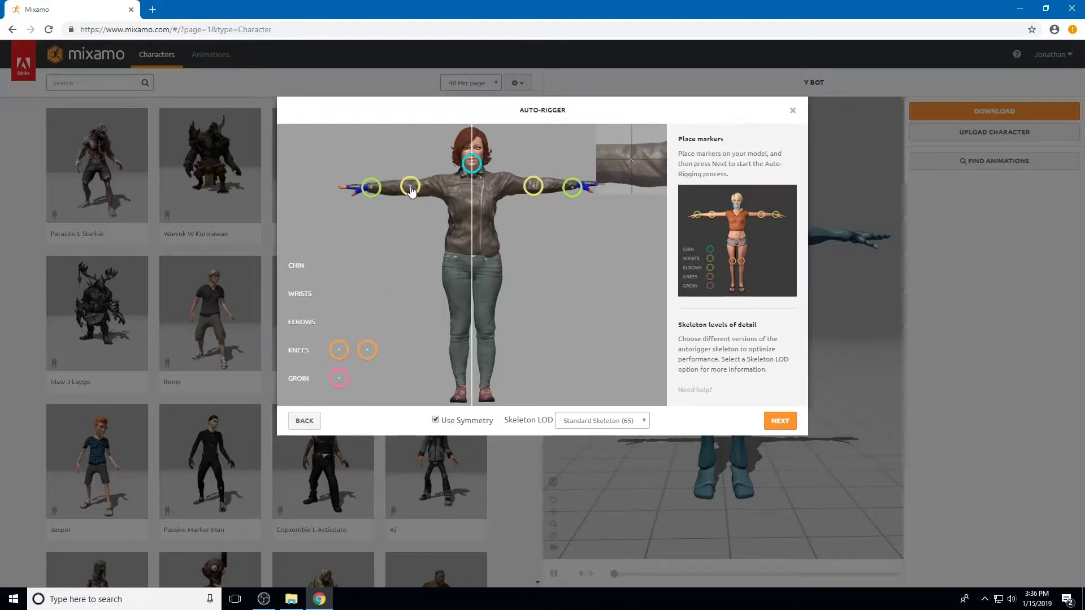
{"action": "left_click_drag", "start_coordinate": [412, 191], "coordinate": [410, 191]}
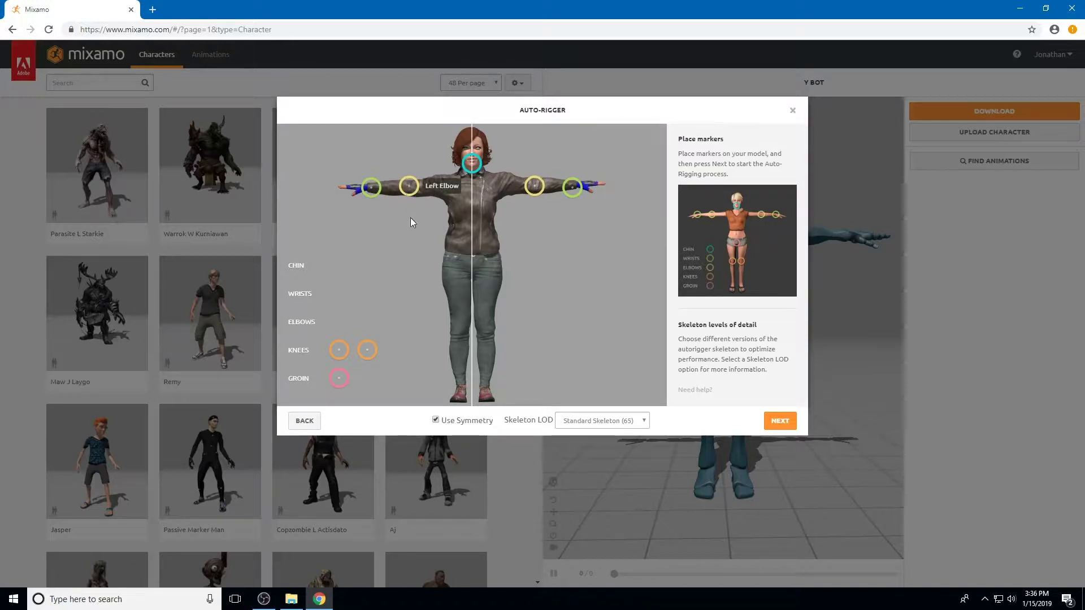
{"action": "mouse_move", "coordinate": [339, 355]}
{"action": "left_mouse_down"}
{"action": "mouse_move", "coordinate": [412, 363]}
{"action": "mouse_move", "coordinate": [469, 321]}
{"action": "mouse_move", "coordinate": [460, 332]}
{"action": "left_mouse_up"}
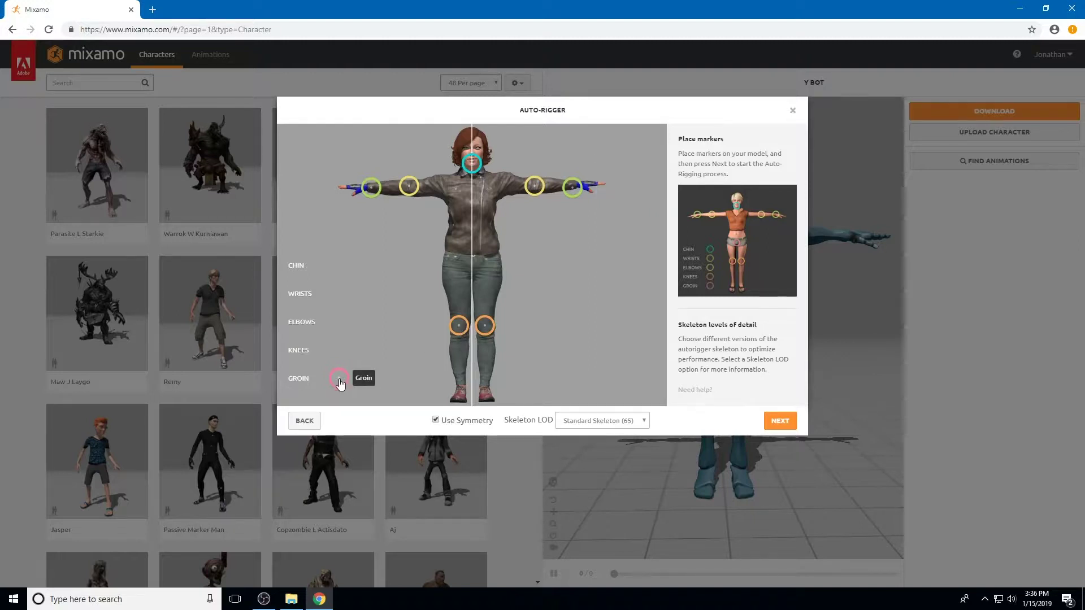
{"action": "mouse_move", "coordinate": [339, 384]}
{"action": "left_mouse_down"}
{"action": "mouse_move", "coordinate": [461, 266]}
{"action": "mouse_move", "coordinate": [480, 263]}
{"action": "mouse_move", "coordinate": [474, 270]}
{"action": "left_mouse_up"}
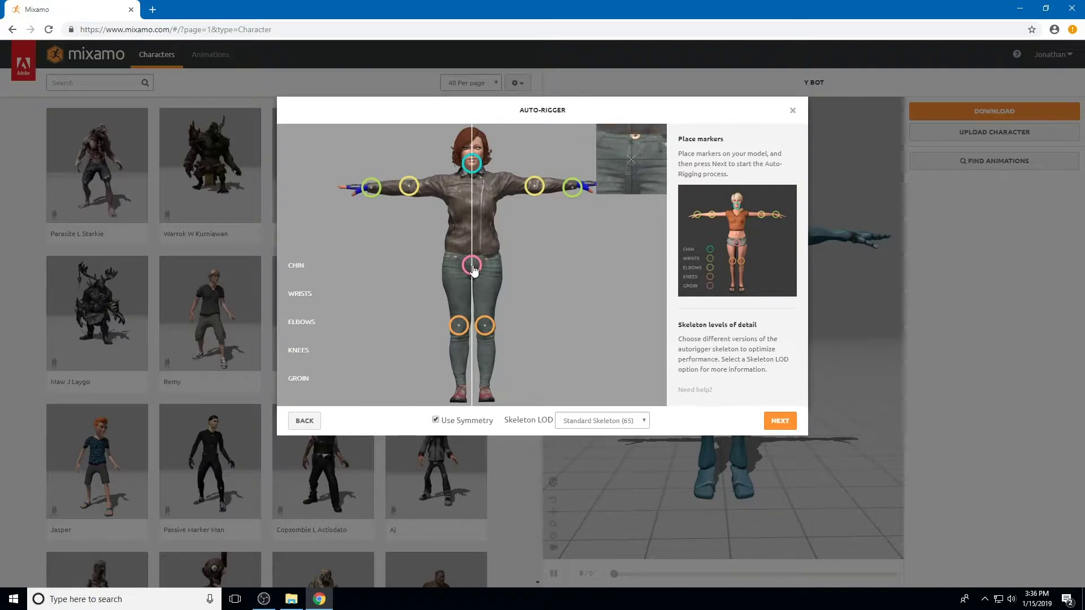
{"action": "left_click_drag", "start_coordinate": [474, 270], "coordinate": [474, 270]}
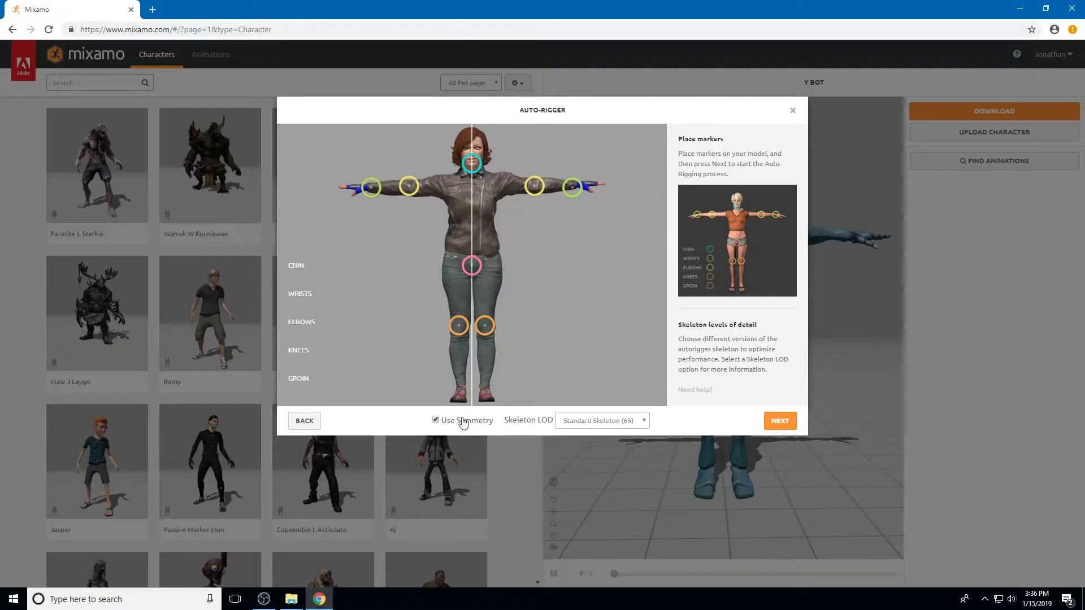
{"action": "left_click", "coordinate": [773, 424]}
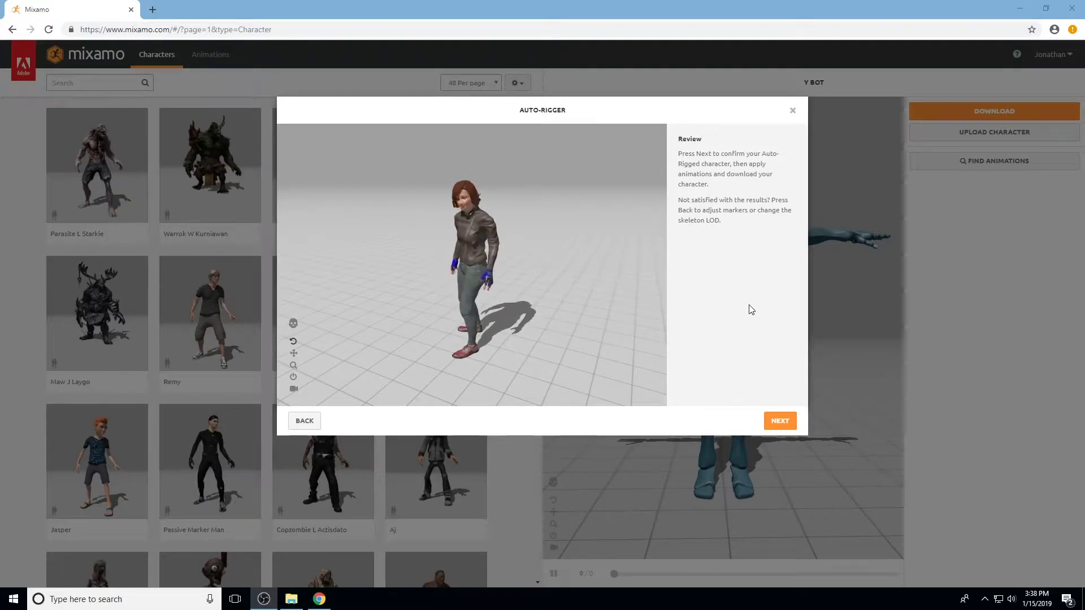
Step: Confirm the auto-rigged Demo Lady through the review and Change Character prompts
{"action": "left_click", "coordinate": [782, 423]}
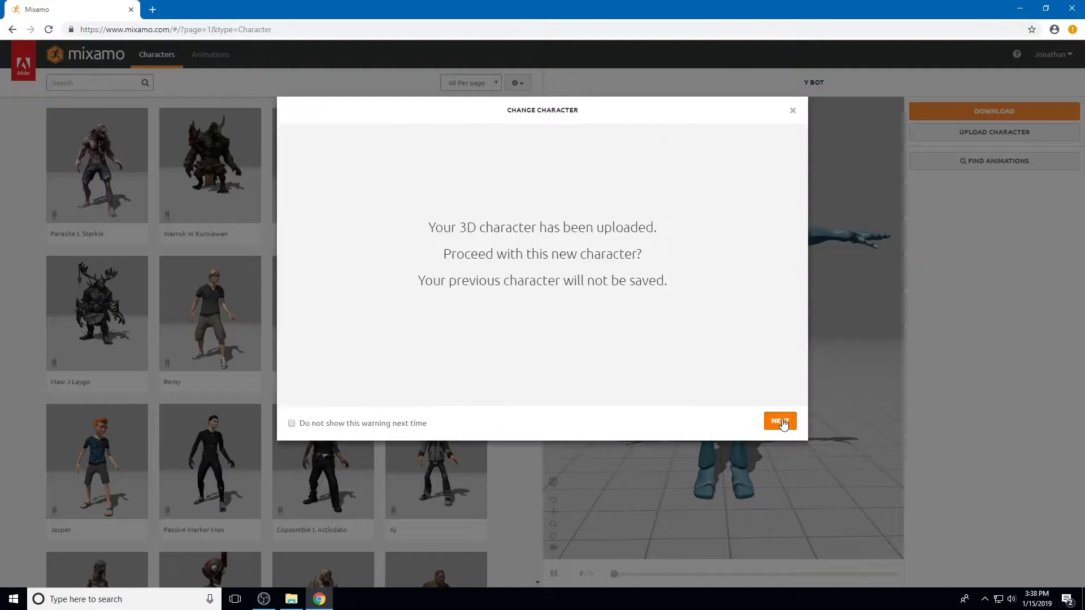
{"action": "left_click", "coordinate": [780, 421]}
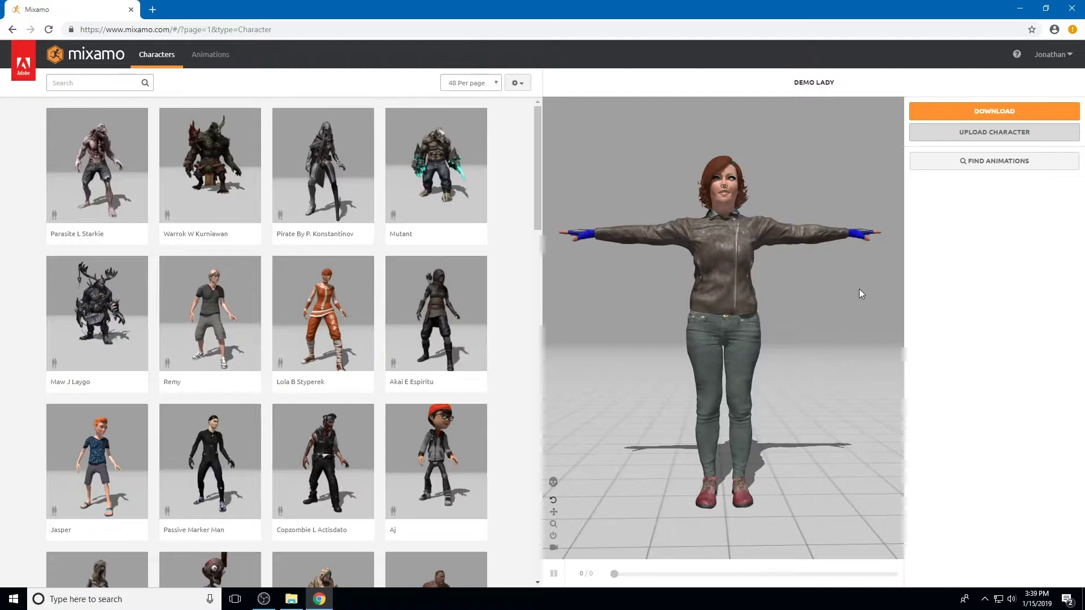
Step: Apply the Samba Dancing animation to Demo Lady and zoom out to show her whole body
{"action": "left_click", "coordinate": [222, 59]}
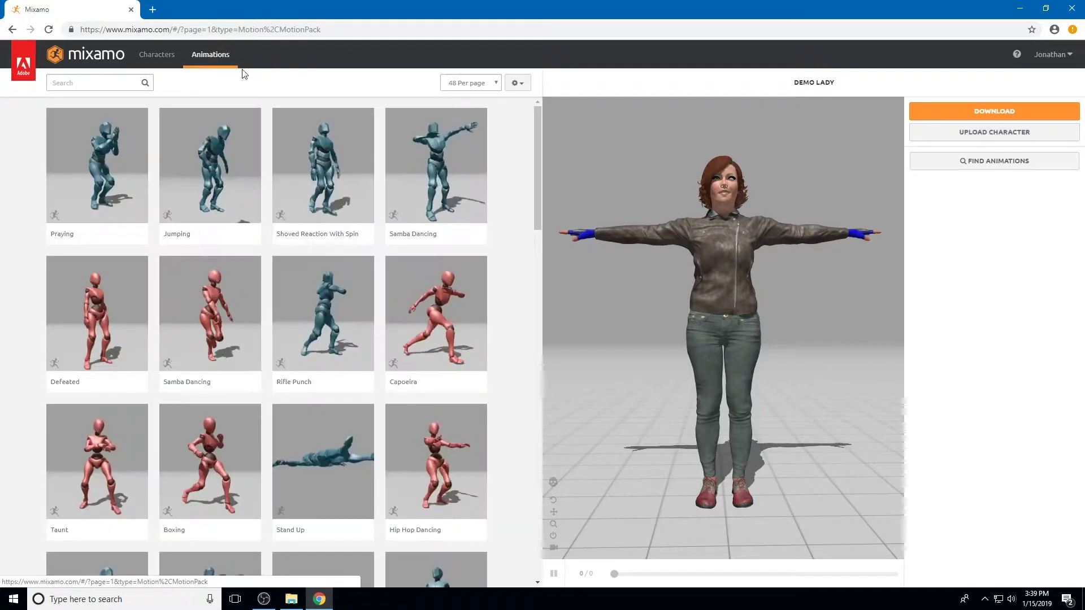
{"action": "scroll", "coordinate": [537, 151], "scroll_direction": "down", "scroll_amount": 1}
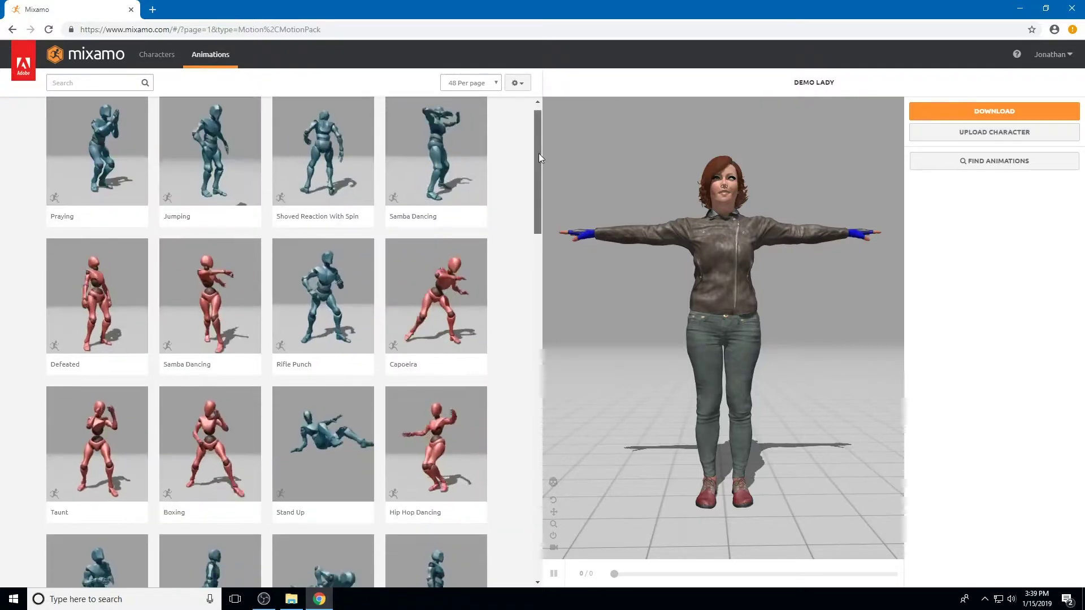
{"action": "scroll", "coordinate": [537, 147], "scroll_direction": "up", "scroll_amount": 1}
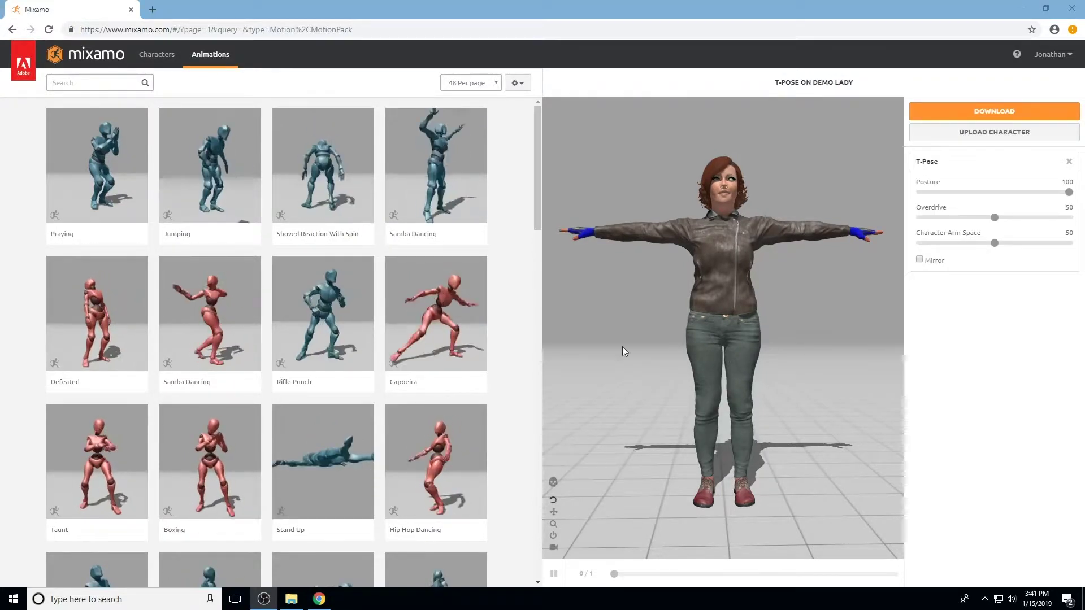
{"action": "left_click", "coordinate": [207, 384]}
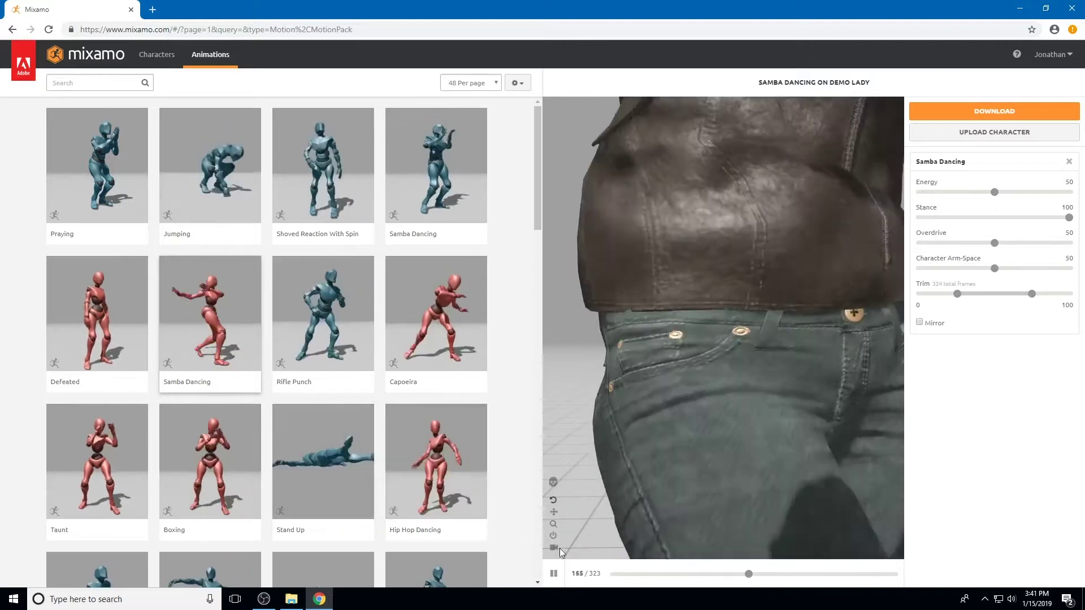
{"action": "left_click", "coordinate": [554, 548]}
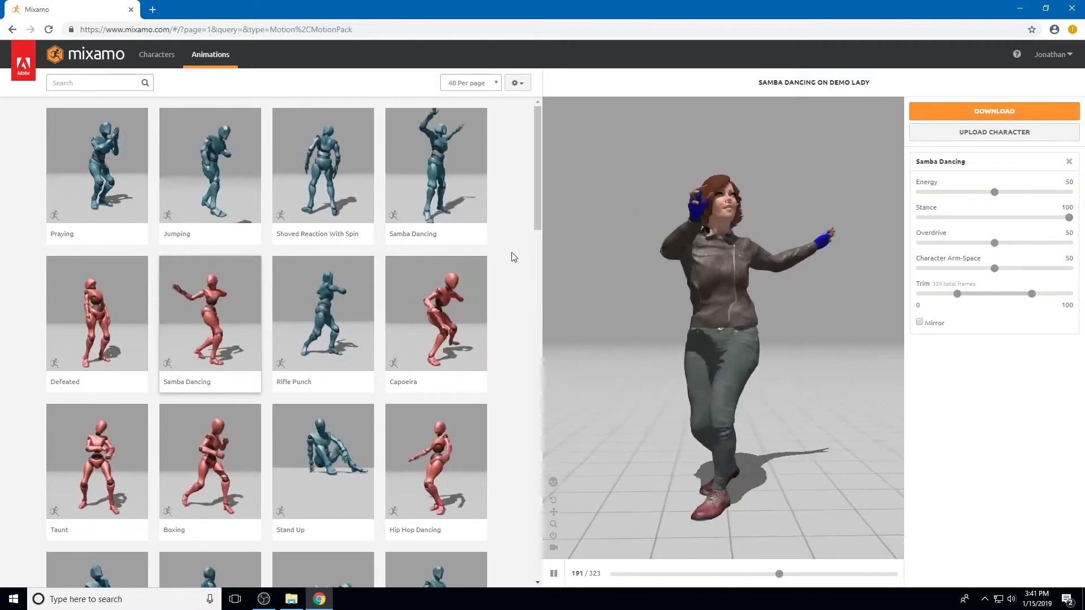
{"action": "left_click", "coordinate": [93, 83]}
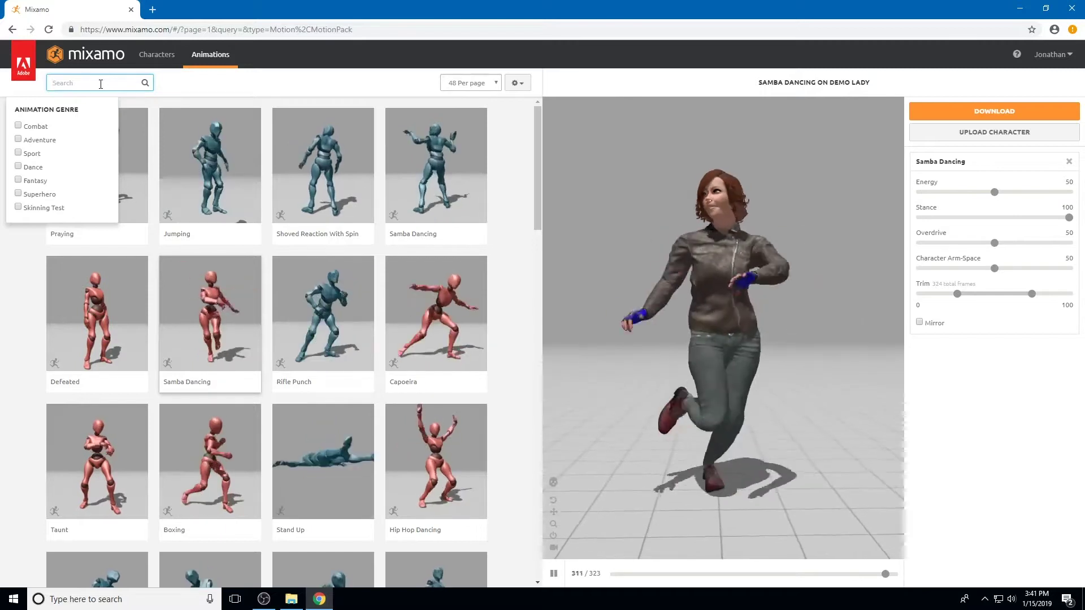
Step: Search for 'yawn' and apply the Yawn animation to Demo Lady
{"action": "type", "text": "yawn"}
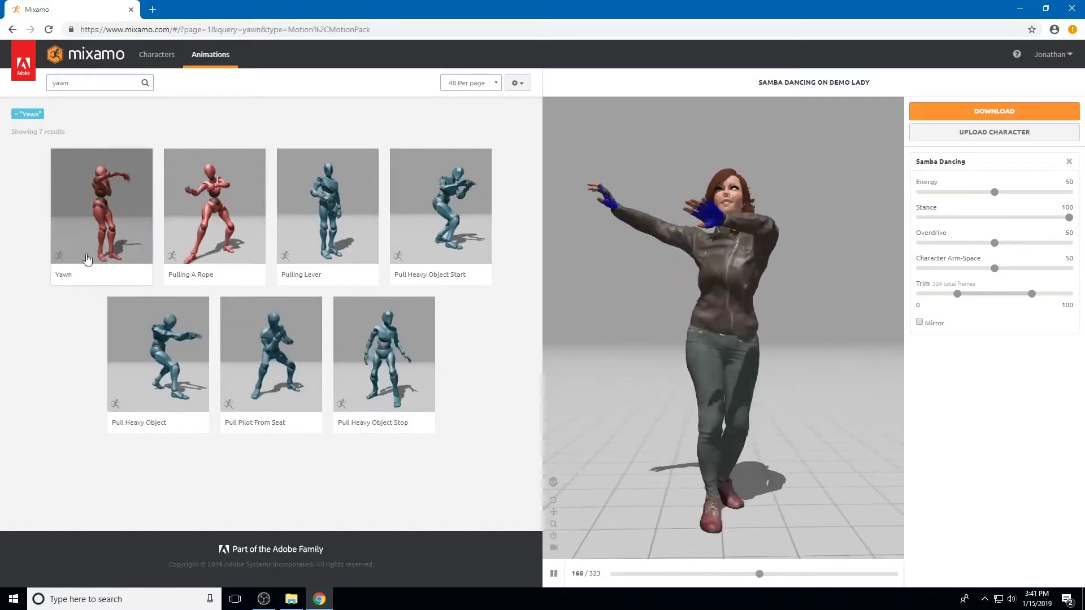
{"action": "left_click", "coordinate": [83, 274]}
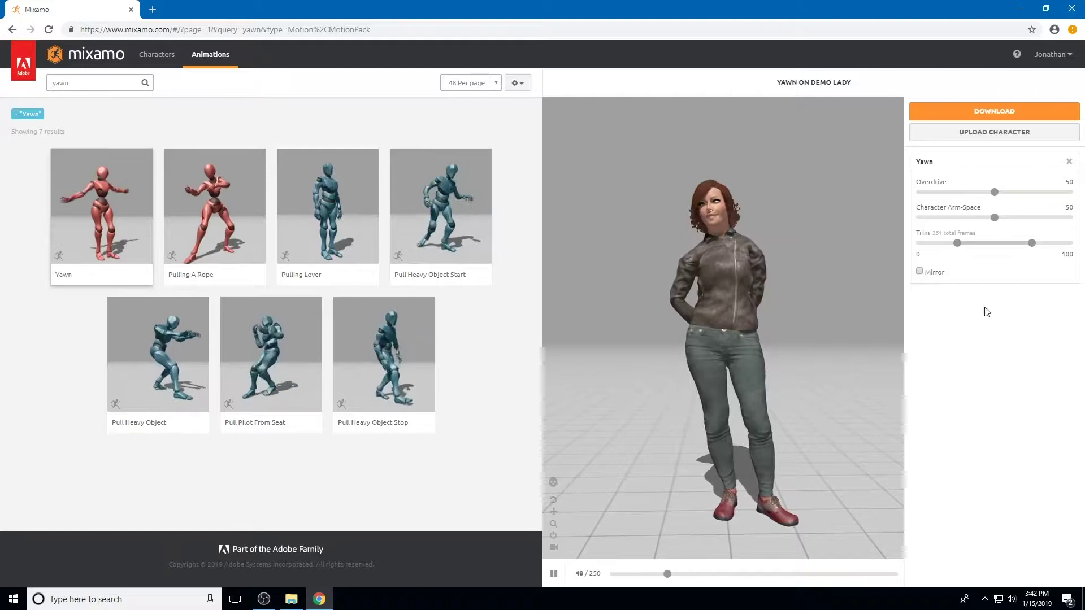
Step: Download the Yawn animation in Collada (.dae) format
{"action": "left_click", "coordinate": [980, 116]}
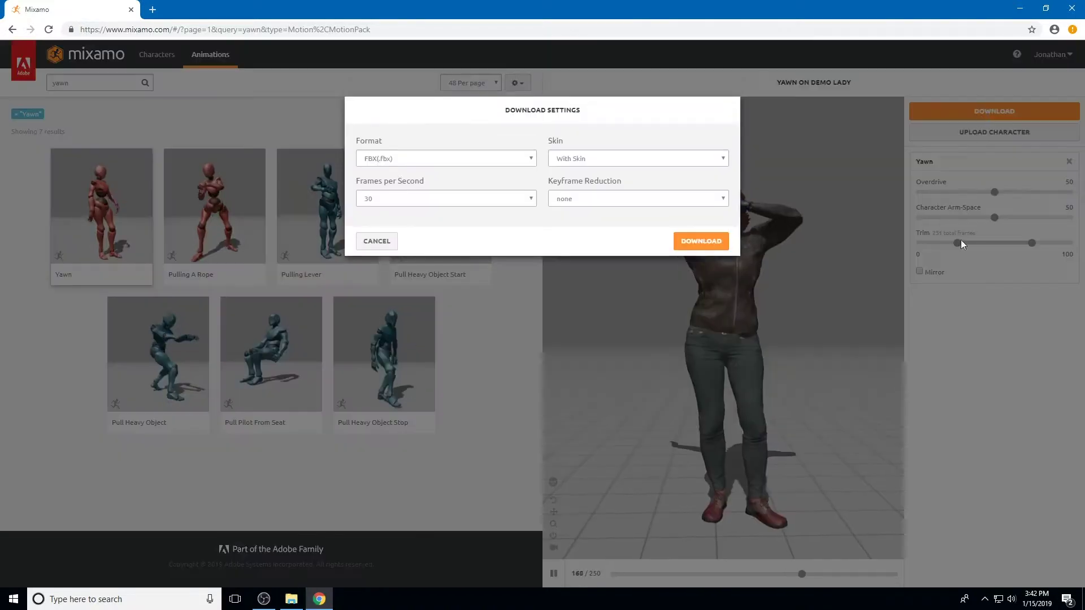
{"action": "left_click", "coordinate": [401, 160]}
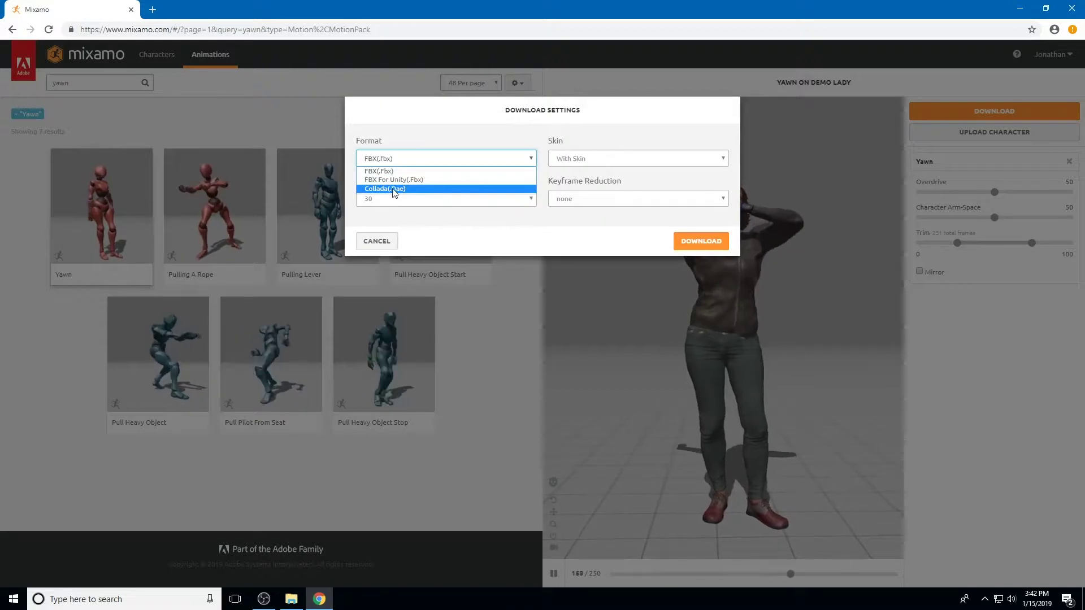
{"action": "left_click", "coordinate": [394, 190]}
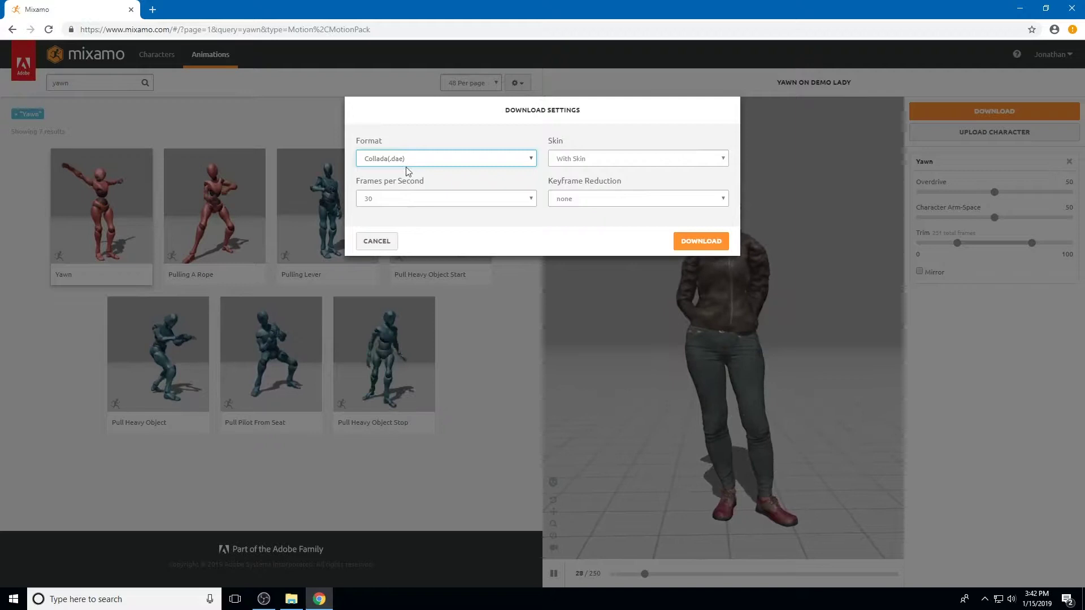
{"action": "left_click", "coordinate": [699, 243]}
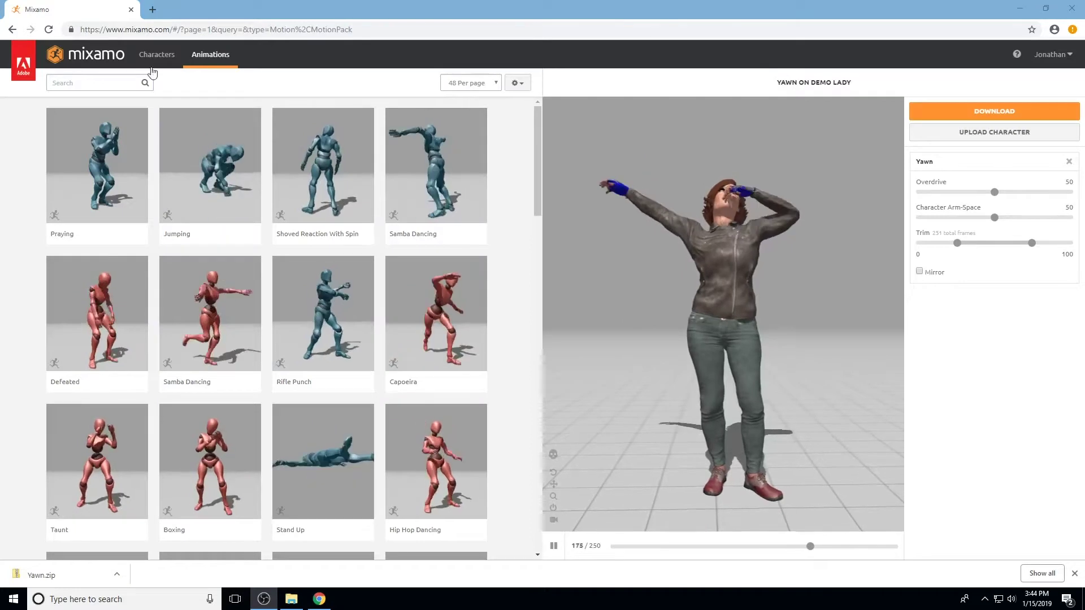
Step: Search 'hand on hip' and apply the left-hand-on-hip Female Standing Pose
{"action": "left_click", "coordinate": [110, 82]}
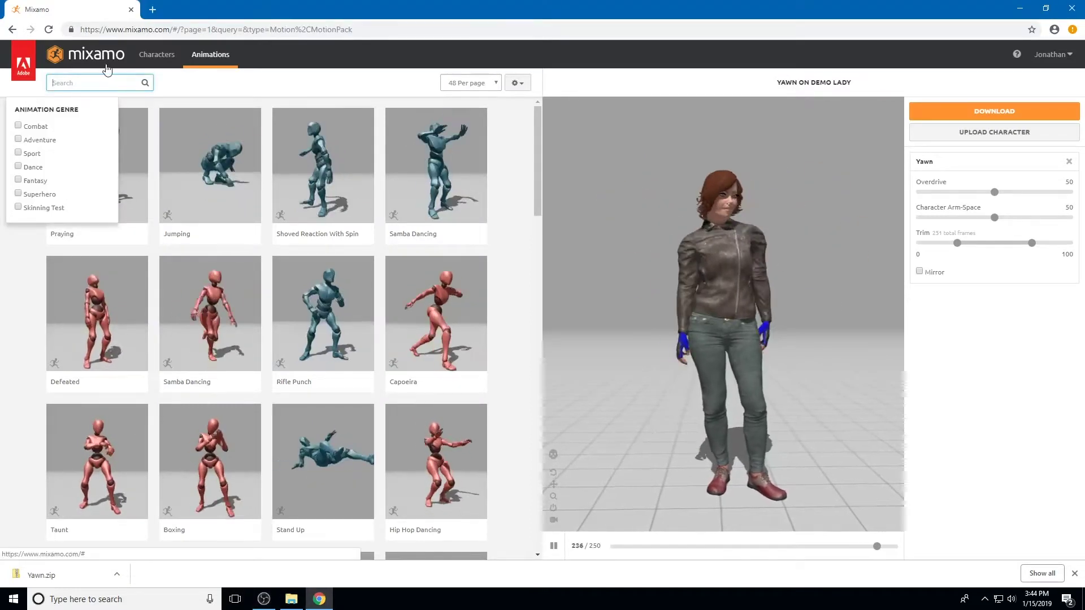
{"action": "type", "text": "hand on h"}
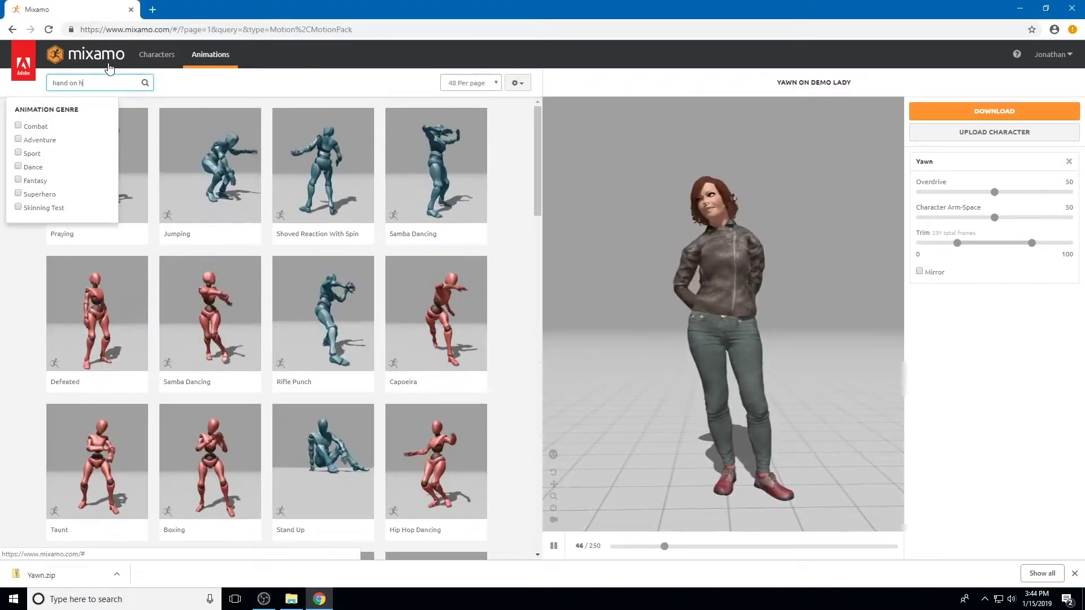
{"action": "type", "text": "ip"}
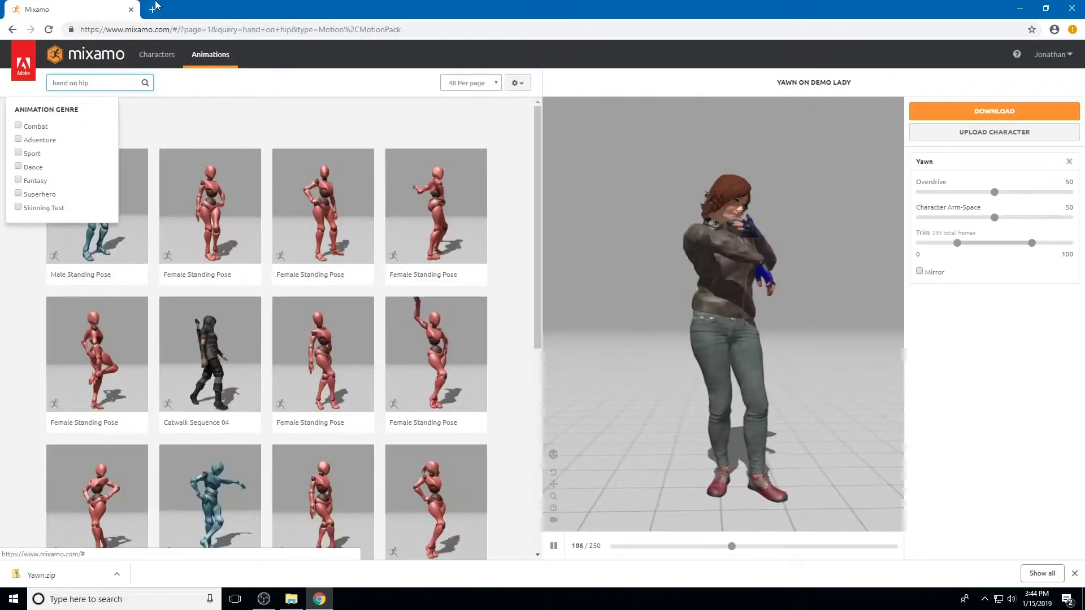
{"action": "left_click", "coordinate": [233, 280]}
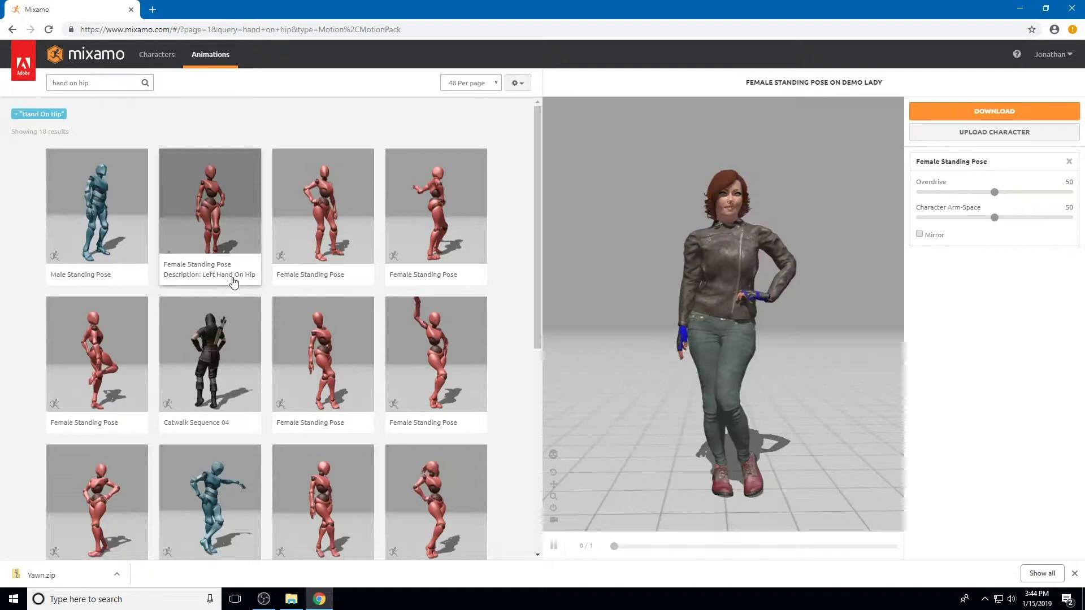
{"action": "left_click", "coordinate": [302, 276]}
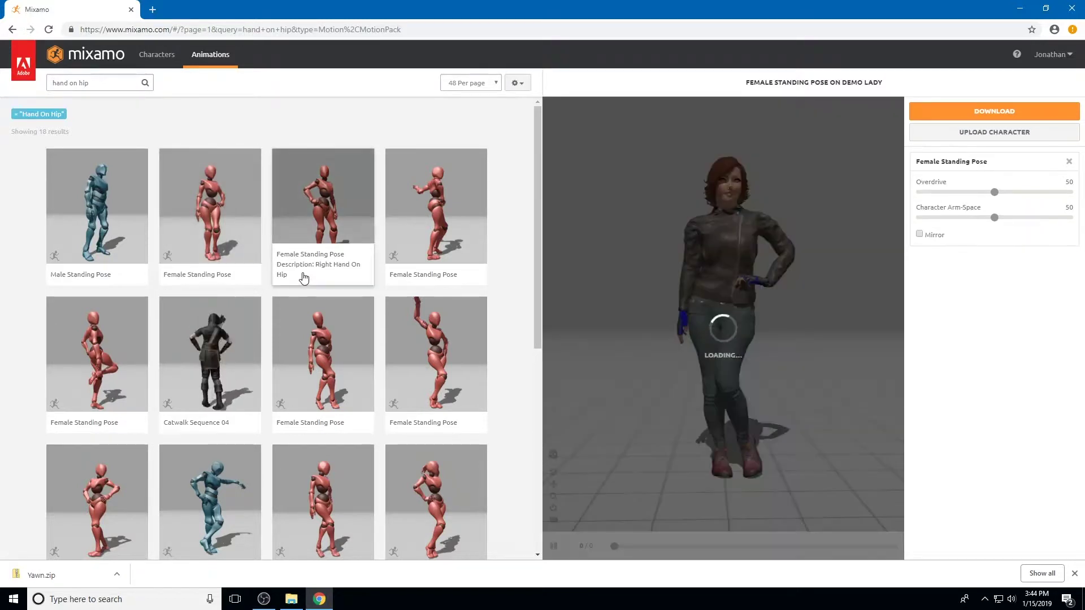
{"action": "left_click", "coordinate": [232, 276]}
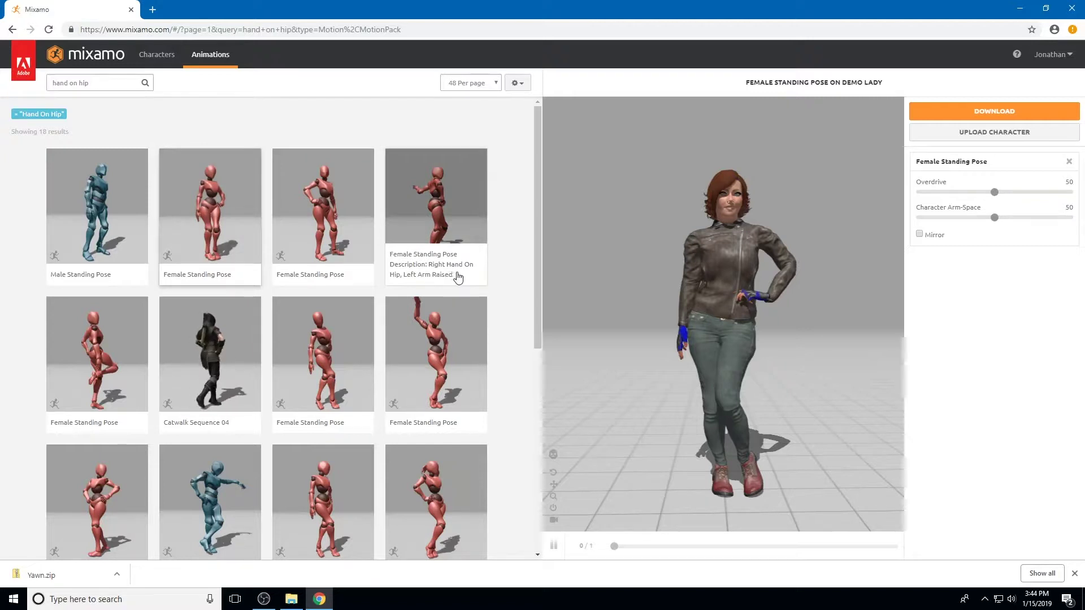
Step: Download the Female Standing Pose in Collada (.dae) format
{"action": "left_click", "coordinate": [971, 115]}
{"action": "left_click", "coordinate": [388, 159]}
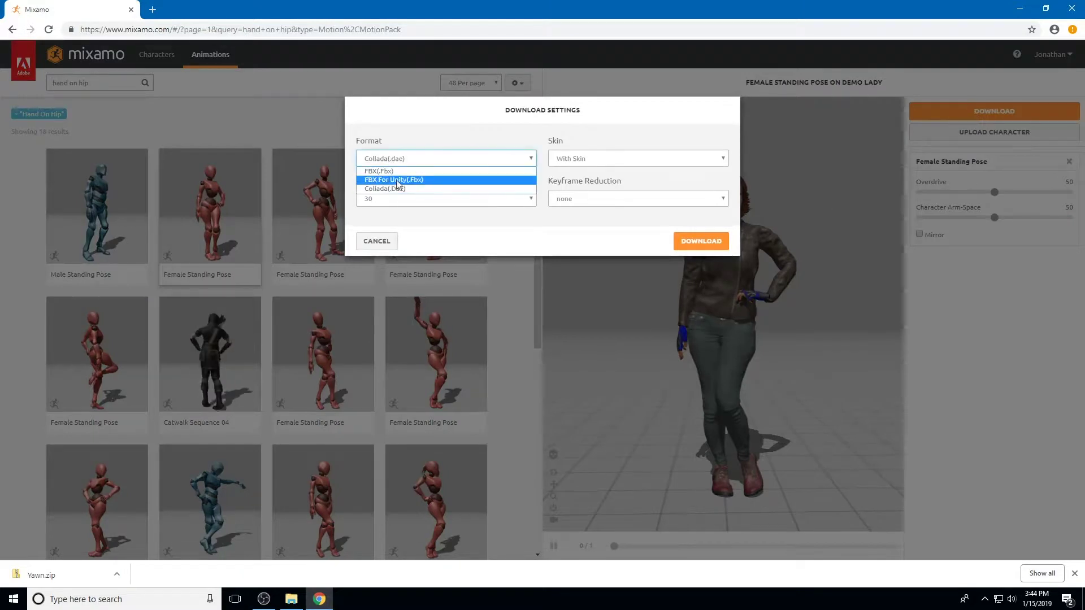
{"action": "left_click", "coordinate": [394, 193]}
{"action": "left_click", "coordinate": [699, 236]}
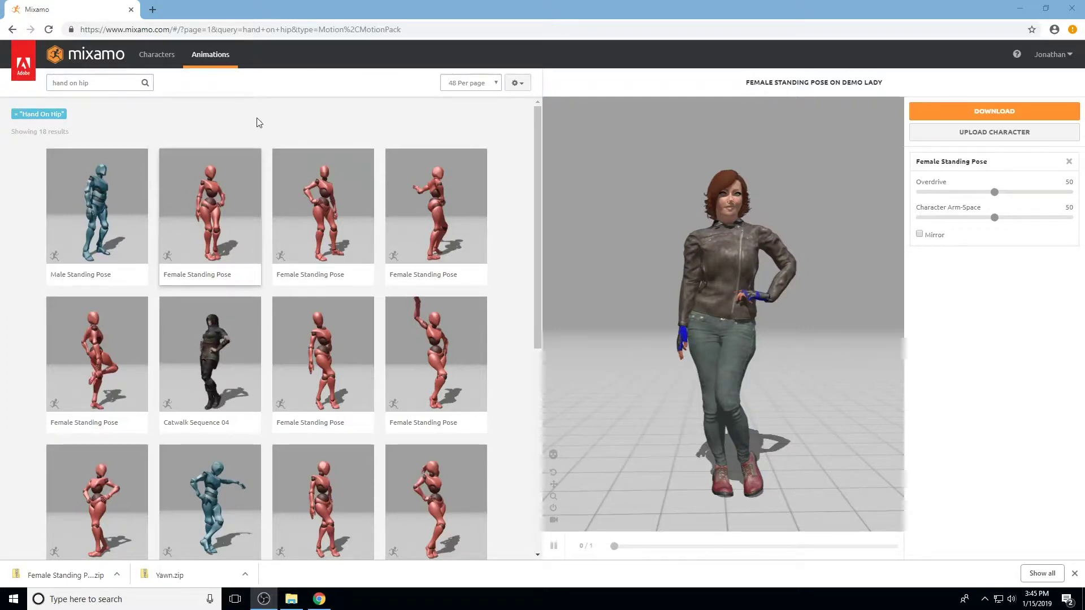
Step: Search 'samba', apply a Samba Dancing variant, and download it as Collada (.dae)
{"action": "left_click", "coordinate": [128, 85]}
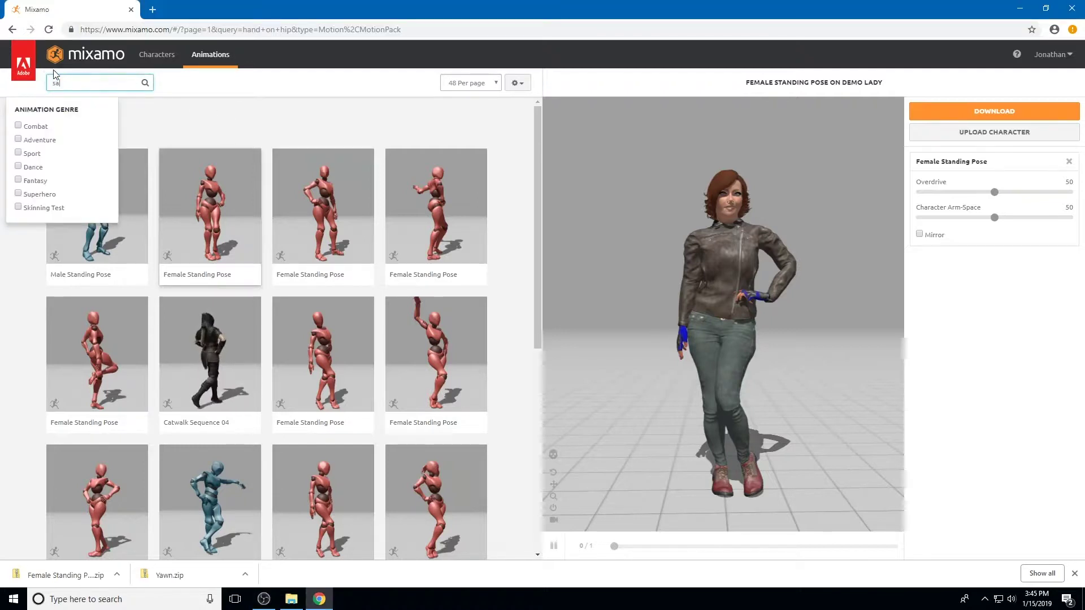
{"action": "type", "text": "samba"}
{"action": "key", "text": "Return"}
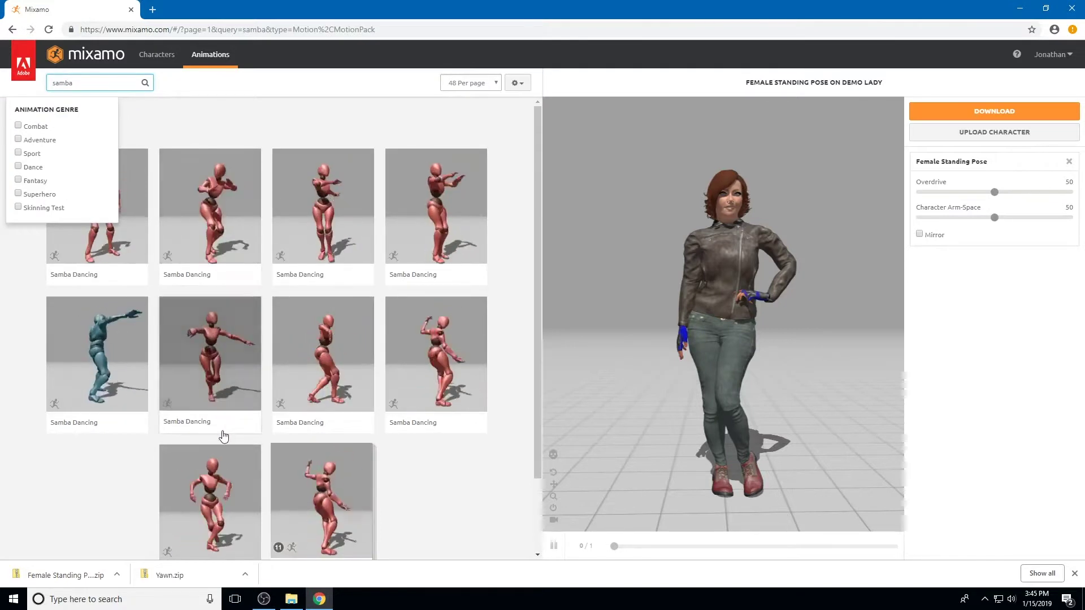
{"action": "left_click", "coordinate": [442, 434]}
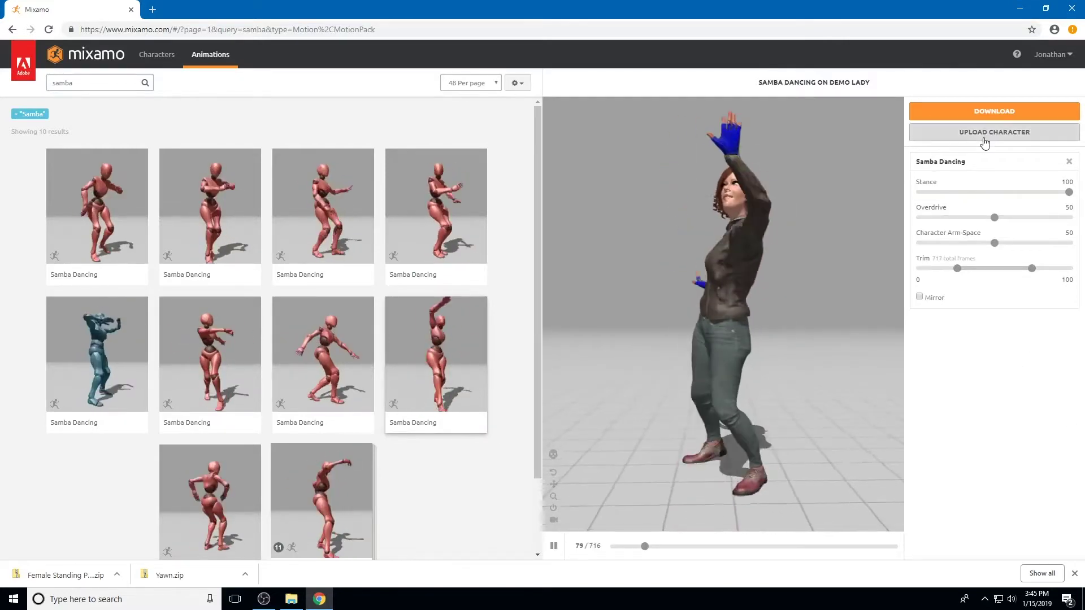
{"action": "left_click", "coordinate": [984, 117]}
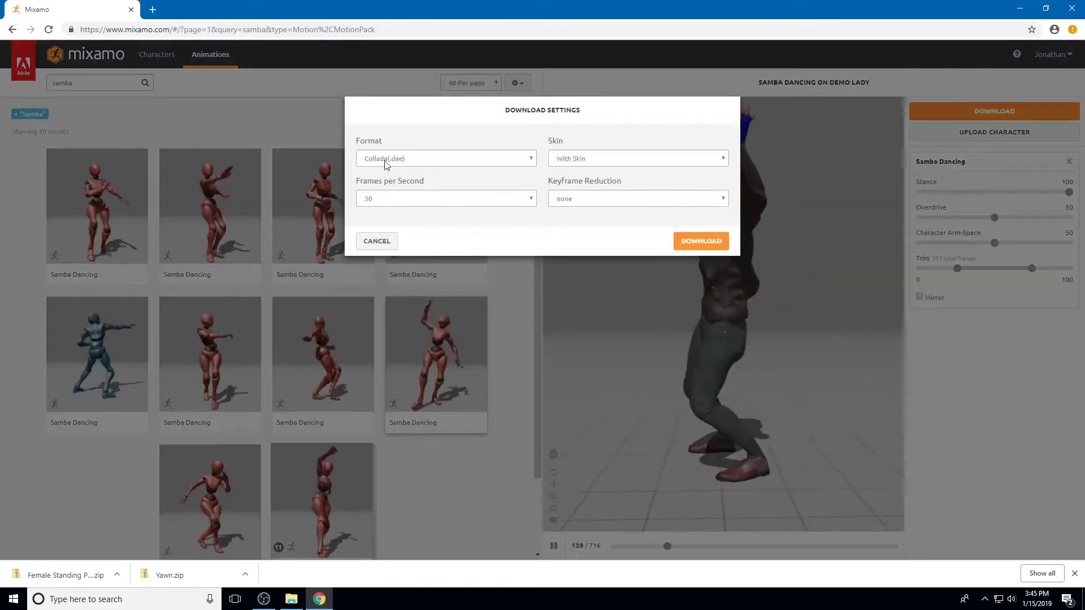
{"action": "left_click", "coordinate": [692, 240]}
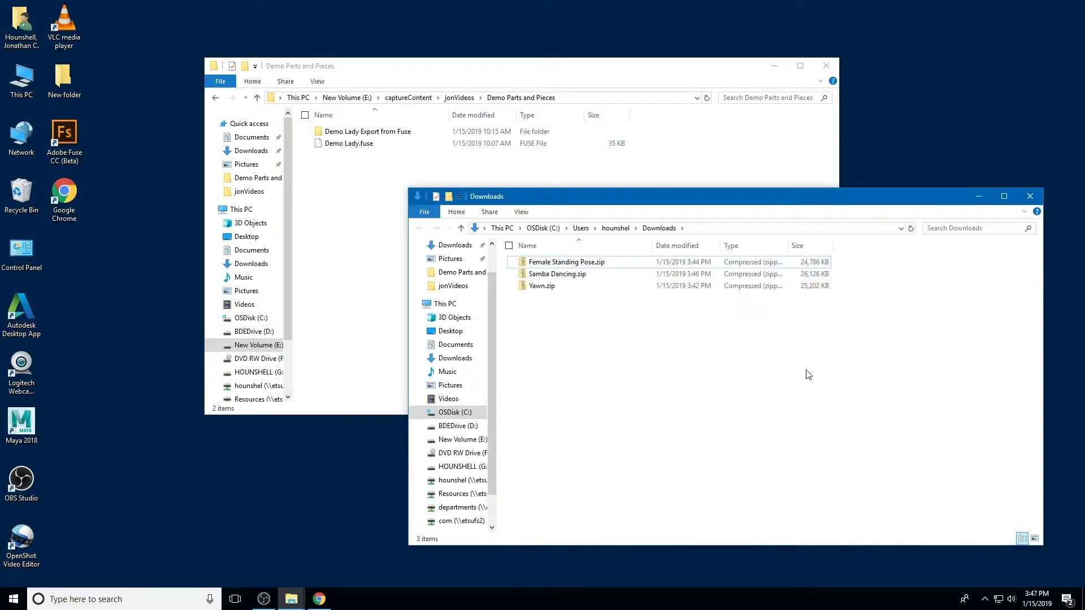
Step: Extract the three downloaded zip files into the Downloads folder
{"action": "left_click_drag", "start_coordinate": [636, 353], "coordinate": [552, 265]}
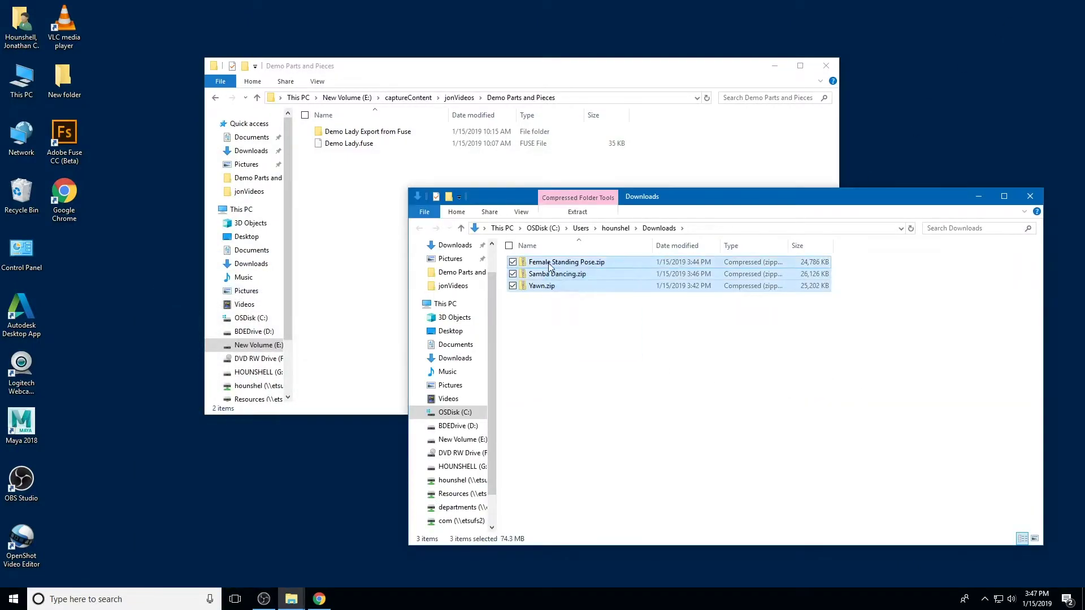
{"action": "right_click", "coordinate": [552, 265]}
{"action": "left_click", "coordinate": [586, 301]}
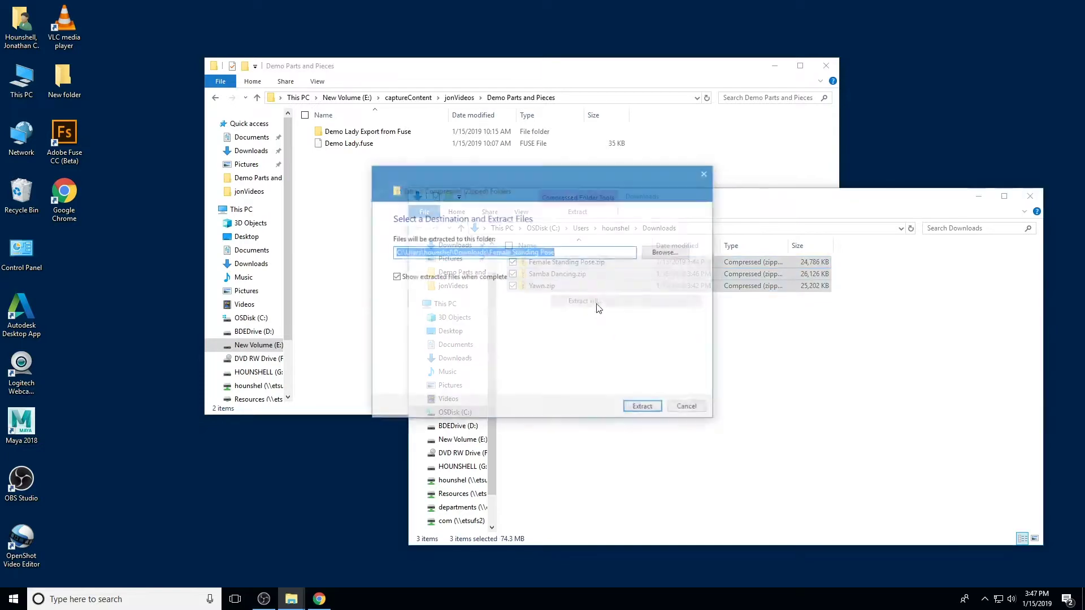
{"action": "left_click", "coordinate": [644, 408]}
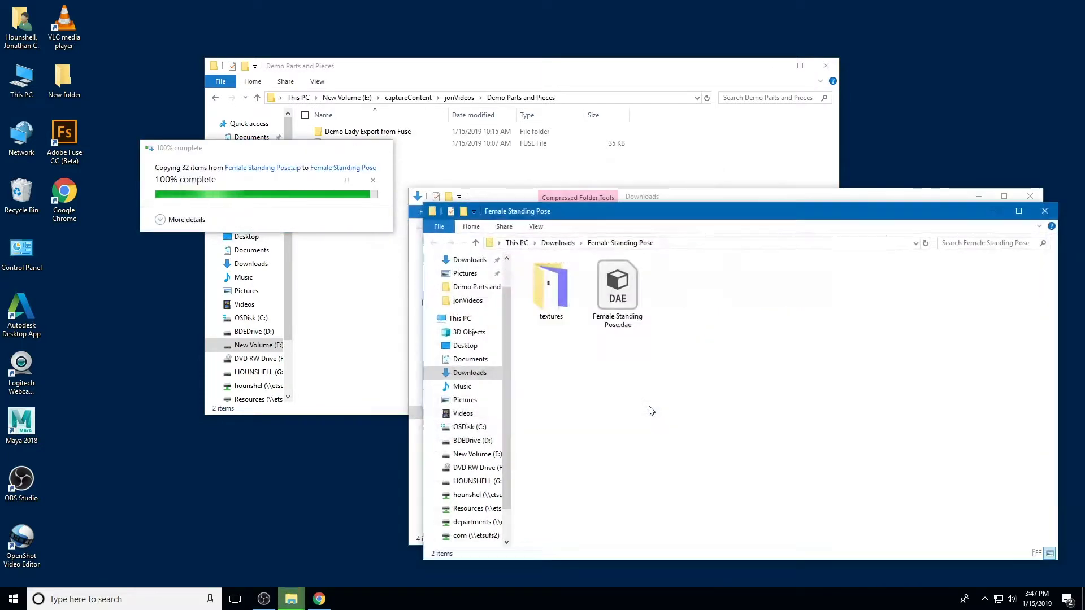
Step: Copy the extracted Female Standing Pose folder into Demo Parts and Pieces
{"action": "left_click_drag", "start_coordinate": [705, 214], "coordinate": [511, 325]}
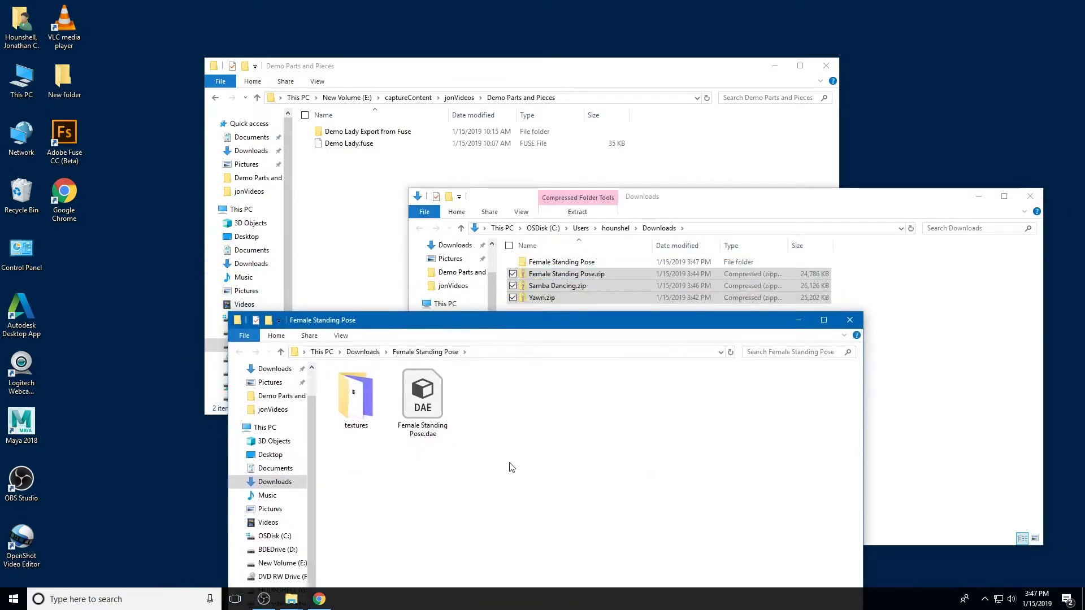
{"action": "left_click", "coordinate": [372, 354]}
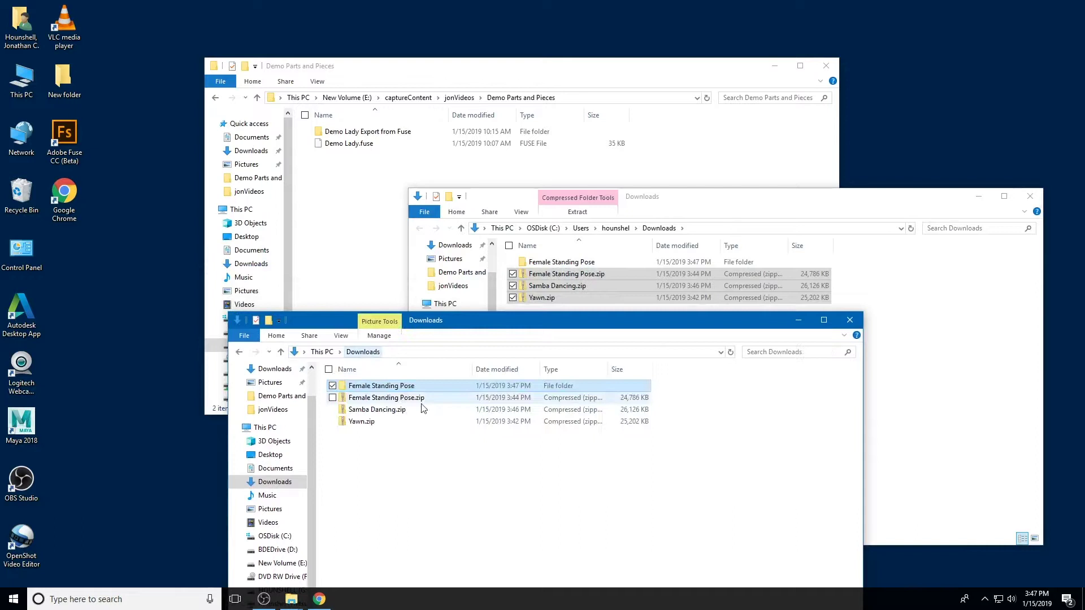
{"action": "left_click_drag", "start_coordinate": [390, 387], "coordinate": [353, 213]}
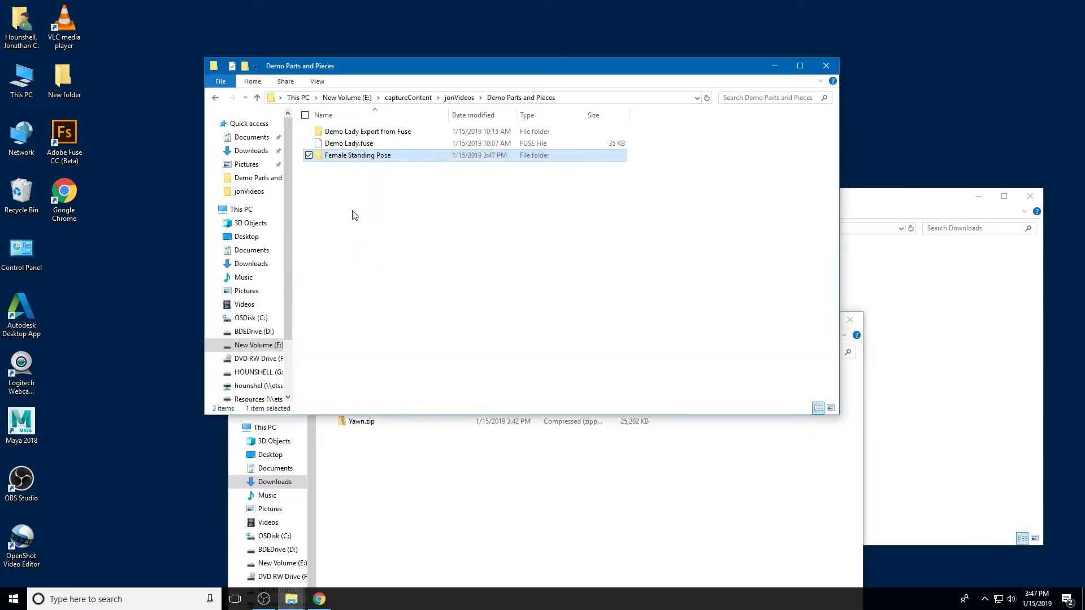
{"action": "left_click", "coordinate": [859, 207]}
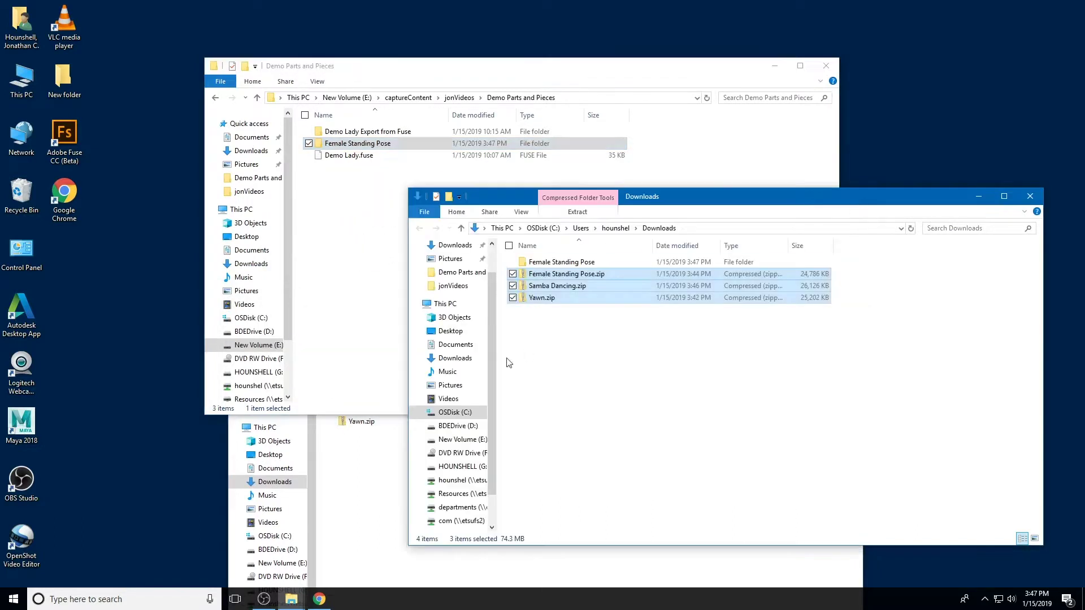
{"action": "left_click", "coordinate": [614, 342]}
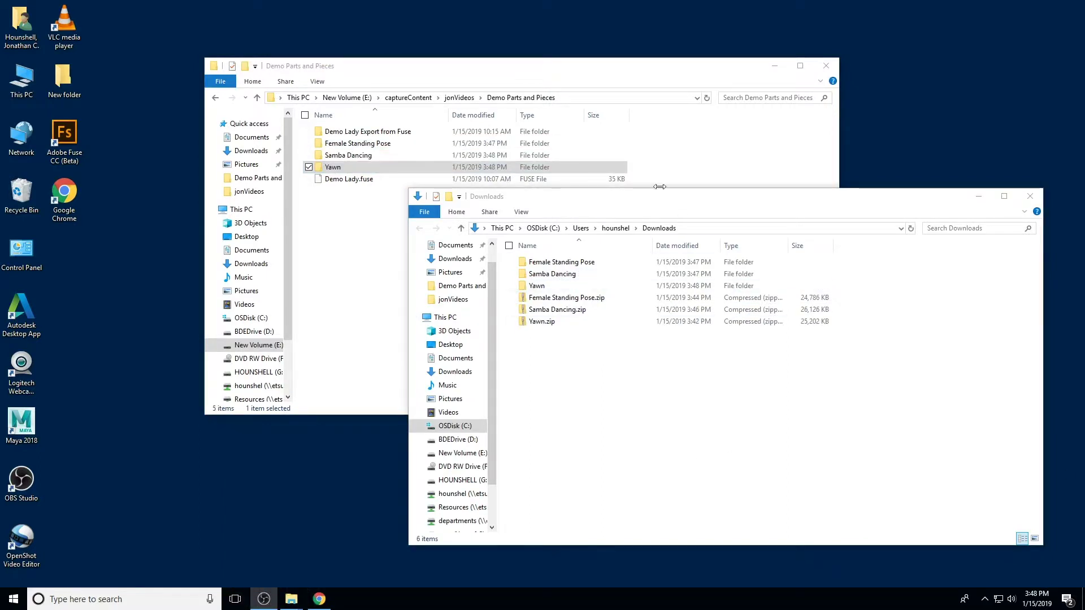
Step: Rename the Female Standing Pose folder to 'Female Standing Pose from Mixamo'
{"action": "left_click", "coordinate": [1030, 196]}
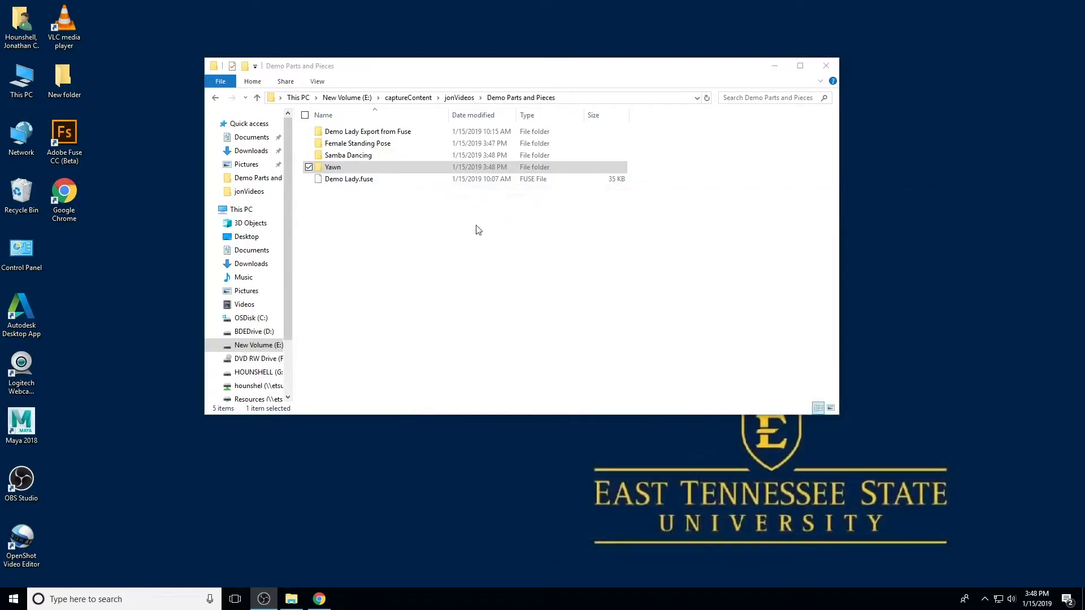
{"action": "left_click", "coordinate": [477, 230]}
{"action": "left_click_drag", "start_coordinate": [451, 66], "coordinate": [514, 120]}
{"action": "left_click", "coordinate": [490, 201]}
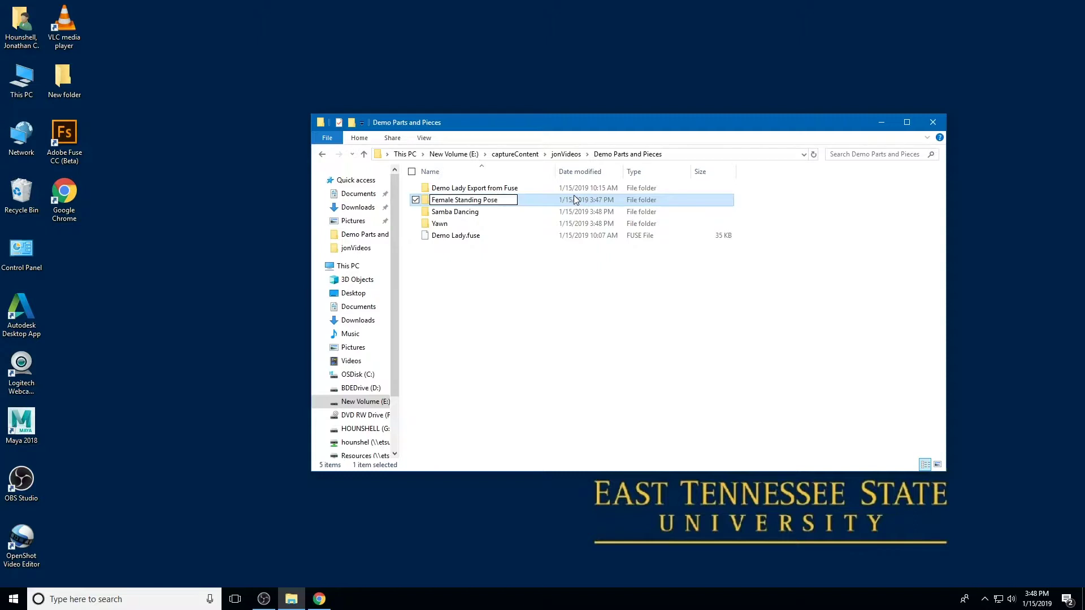
{"action": "type", "text": "from Mixamo"}
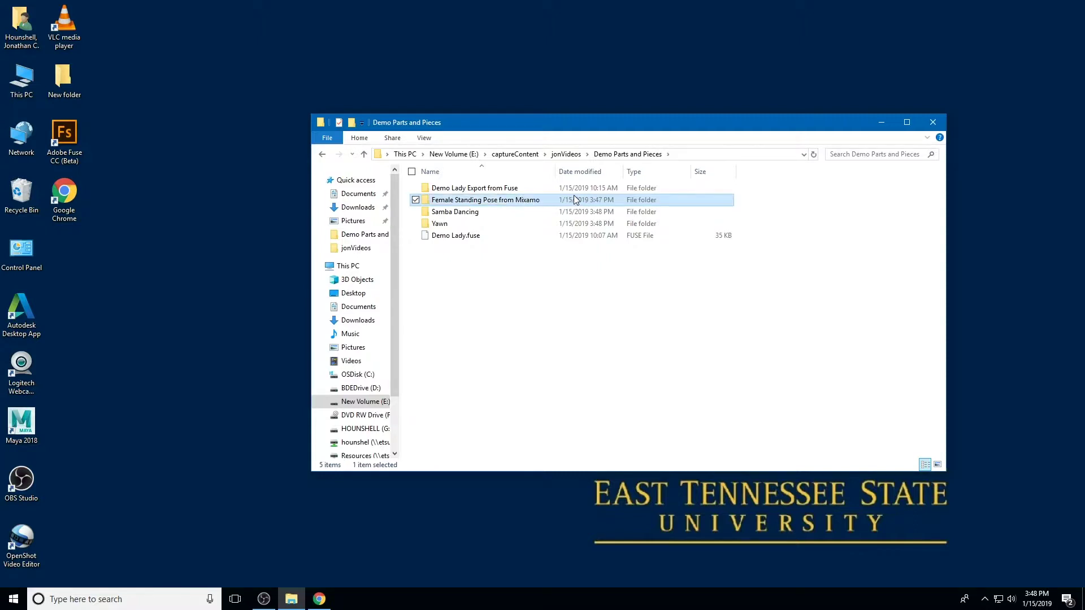
{"action": "left_click", "coordinate": [480, 215]}
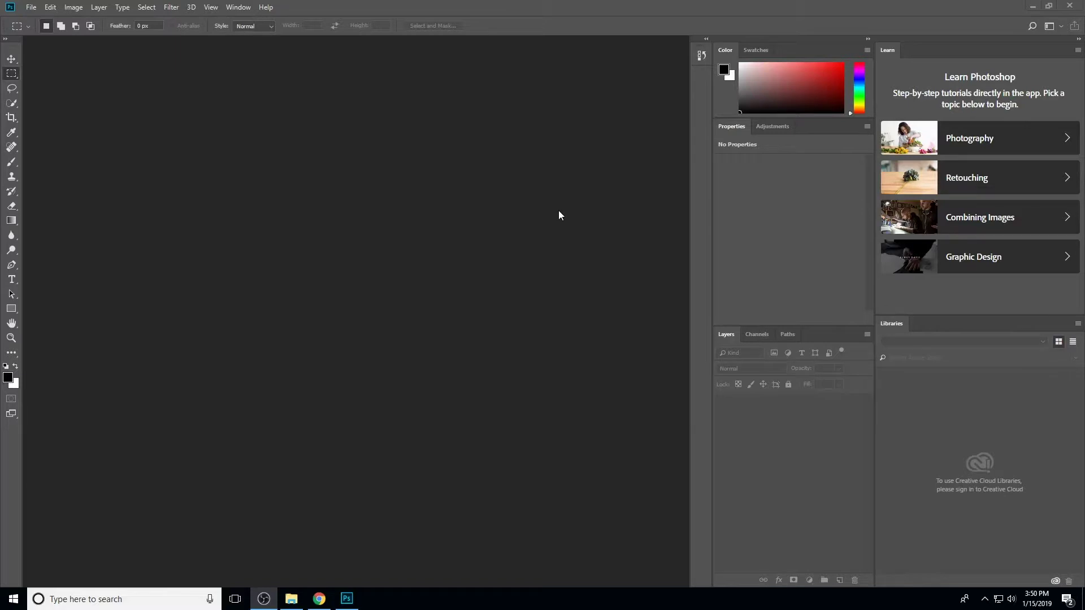
Step: Create a new document 2800 × 2800 pixels in size, with width and height in pixels
{"action": "left_click", "coordinate": [31, 7]}
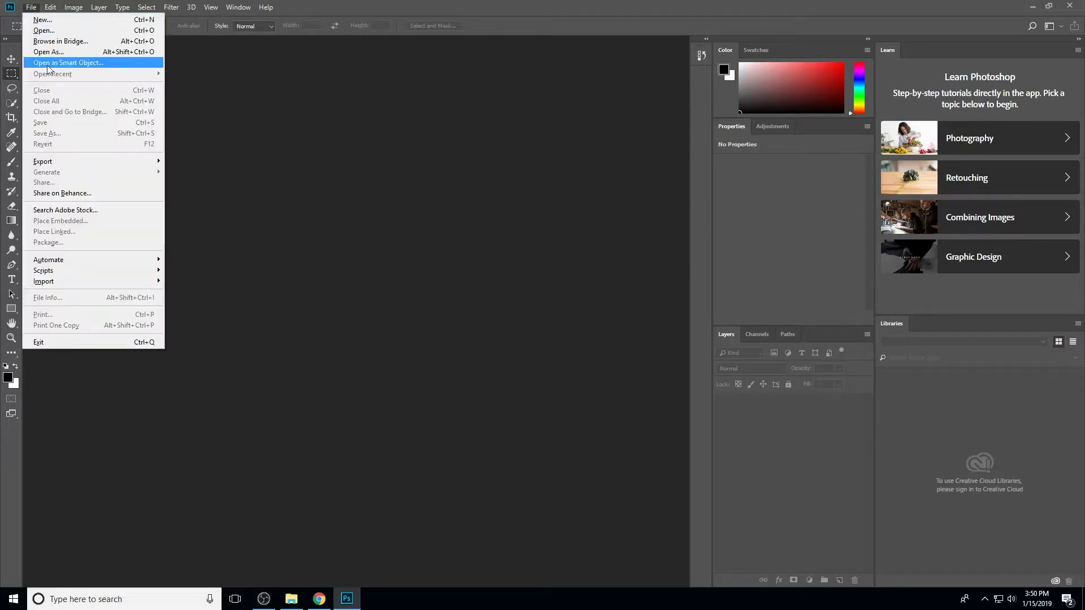
{"action": "left_click", "coordinate": [52, 21]}
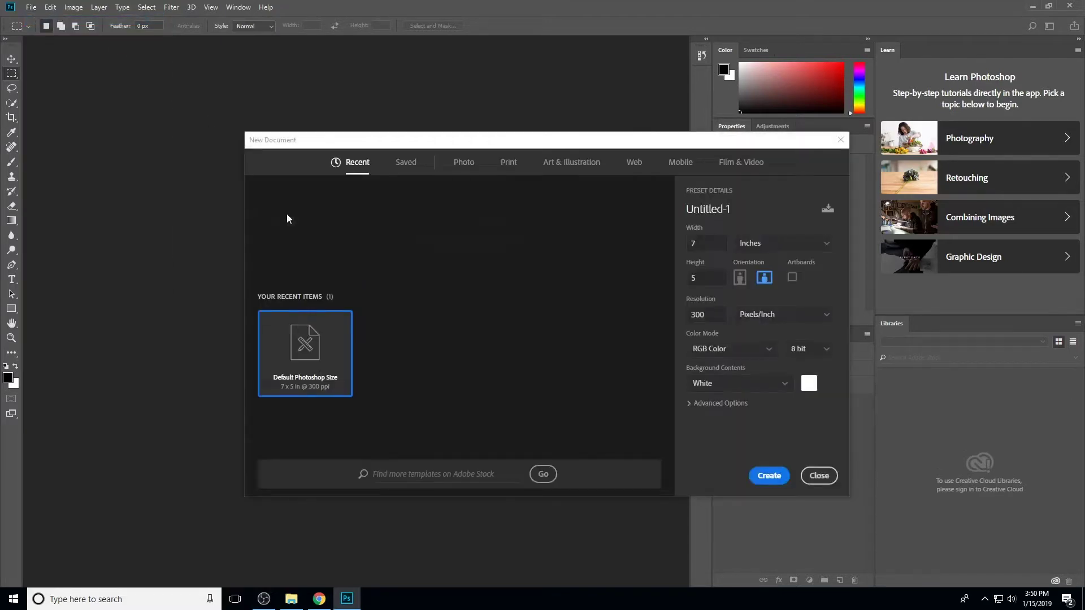
{"action": "left_click", "coordinate": [763, 243]}
{"action": "left_click", "coordinate": [755, 263]}
{"action": "double_click", "coordinate": [708, 243]}
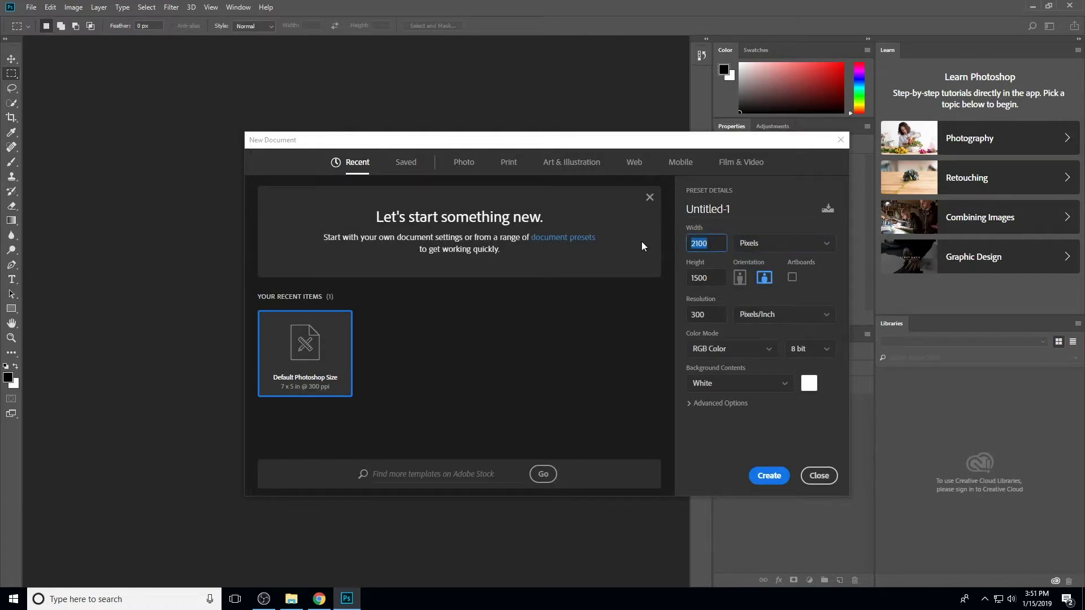
{"action": "type", "text": "2800"}
{"action": "key", "text": "Tab"}
{"action": "type", "text": "2800"}
{"action": "left_click", "coordinate": [771, 477]}
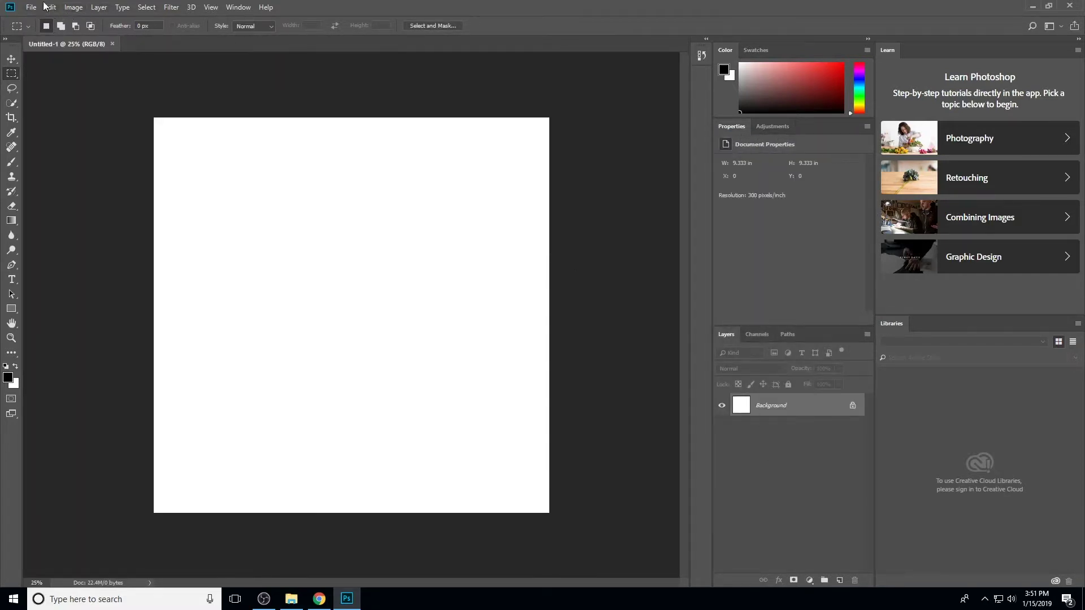
Step: Add Yawn from Mixamo > Yawn.dae as a new 3D layer and switch to the 3D workspace
{"action": "left_click", "coordinate": [191, 7]}
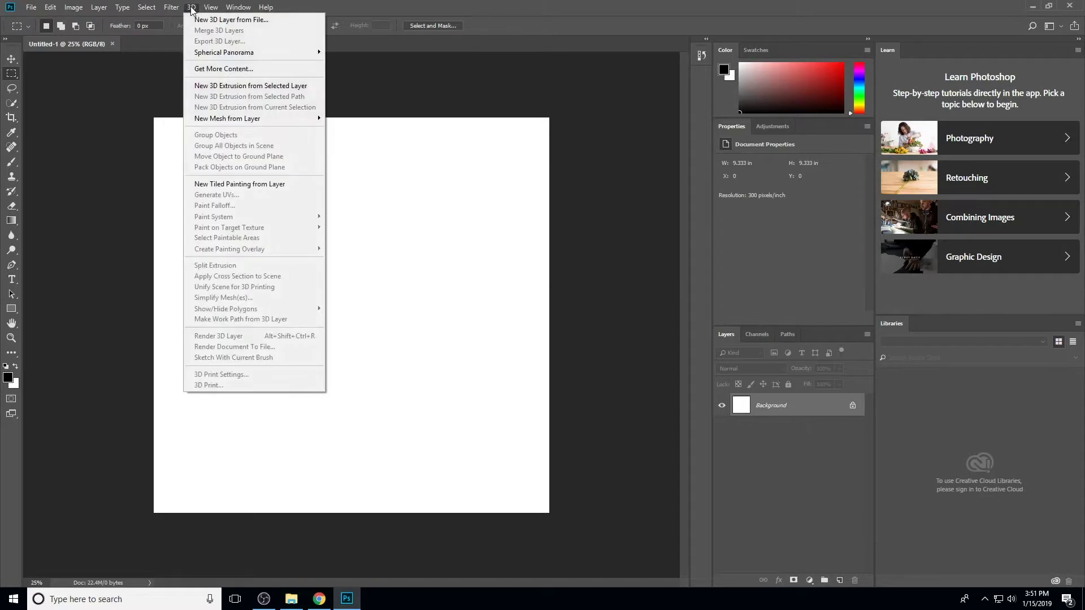
{"action": "left_click", "coordinate": [221, 24]}
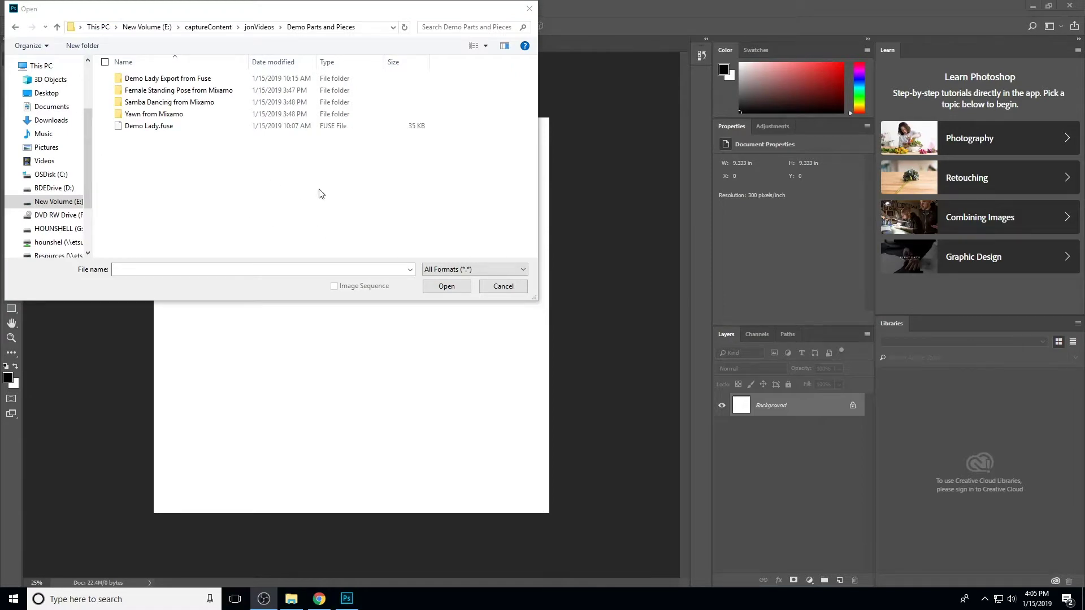
{"action": "double_click", "coordinate": [181, 114]}
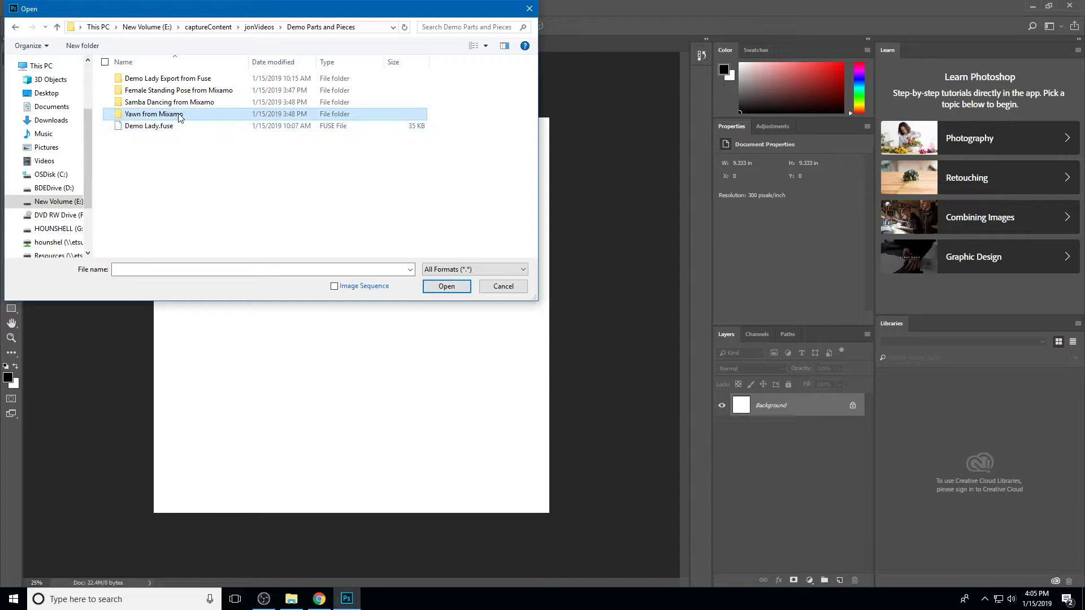
{"action": "left_click", "coordinate": [200, 95]}
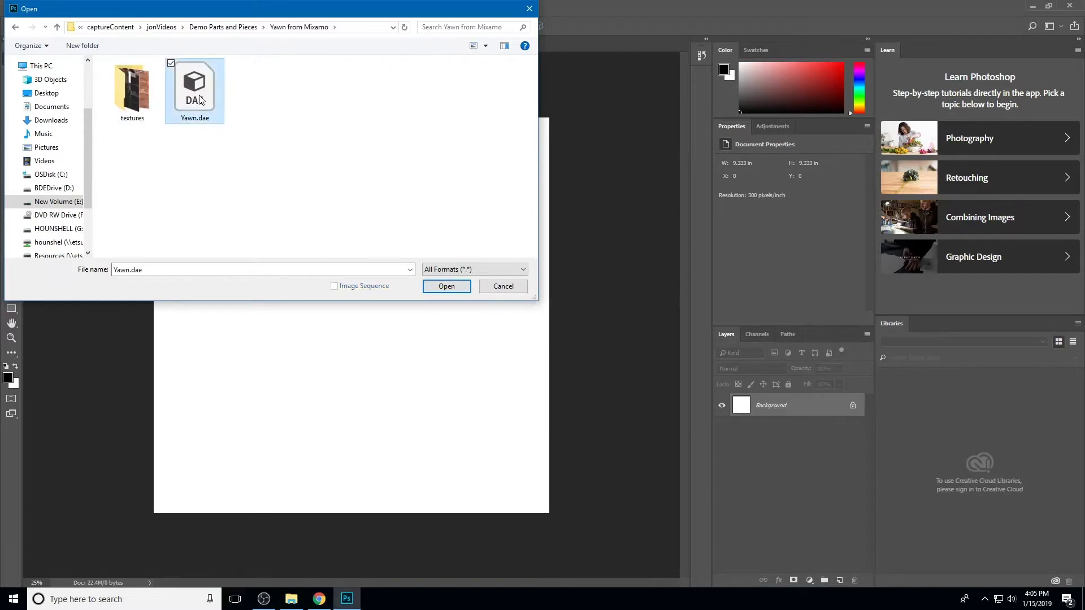
{"action": "left_click", "coordinate": [447, 286]}
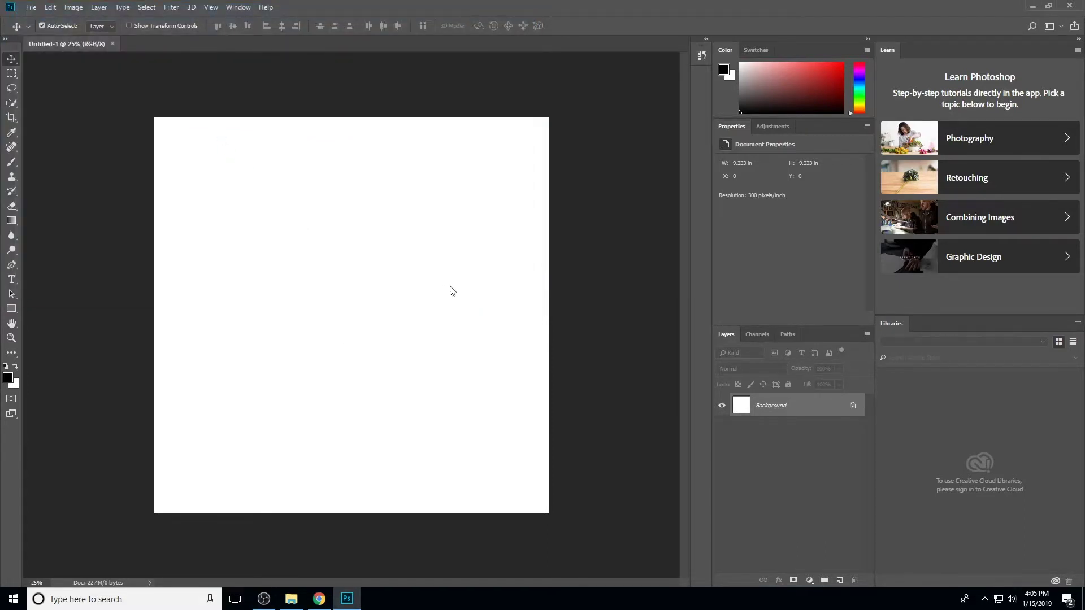
{"action": "left_click", "coordinate": [681, 119]}
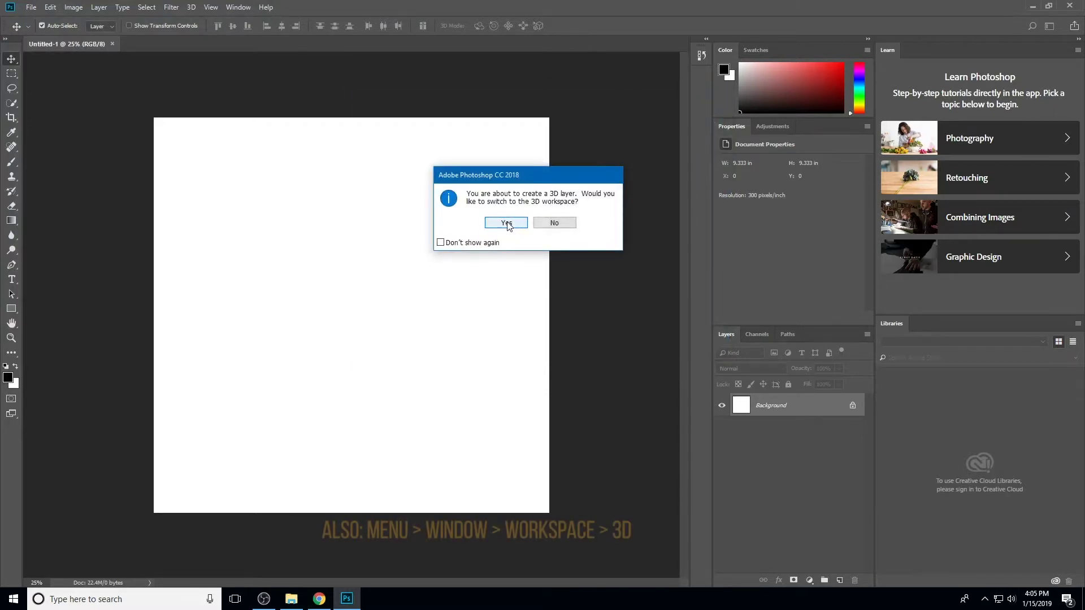
{"action": "left_click", "coordinate": [506, 224]}
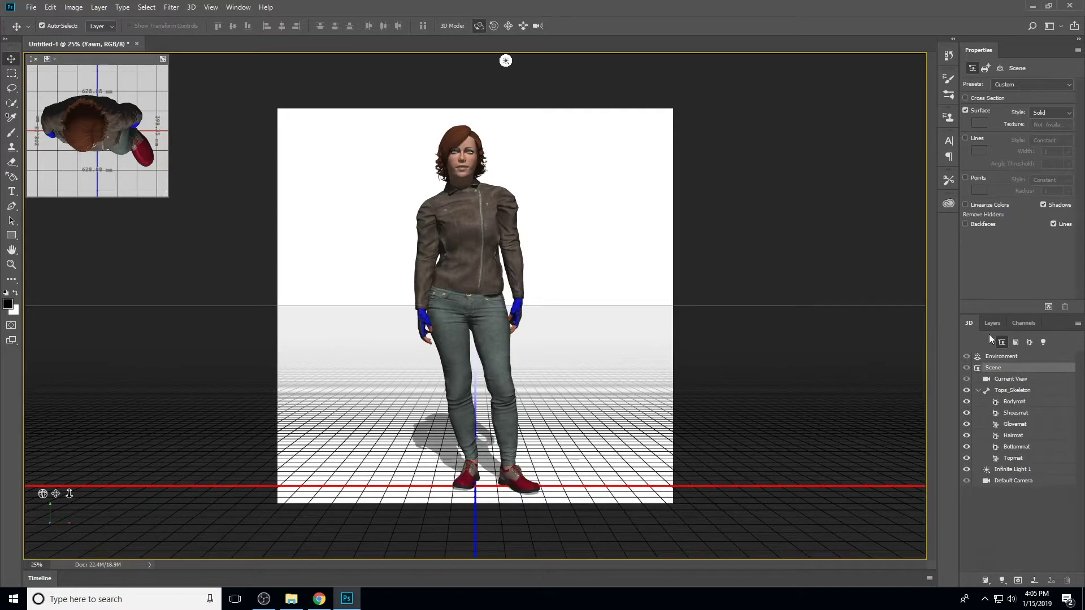
Step: Float the 3D and Layers panels beside the canvas, enlarged to show all rows and textures
{"action": "left_click_drag", "start_coordinate": [971, 323], "coordinate": [810, 49]}
{"action": "left_click_drag", "start_coordinate": [859, 218], "coordinate": [866, 260]}
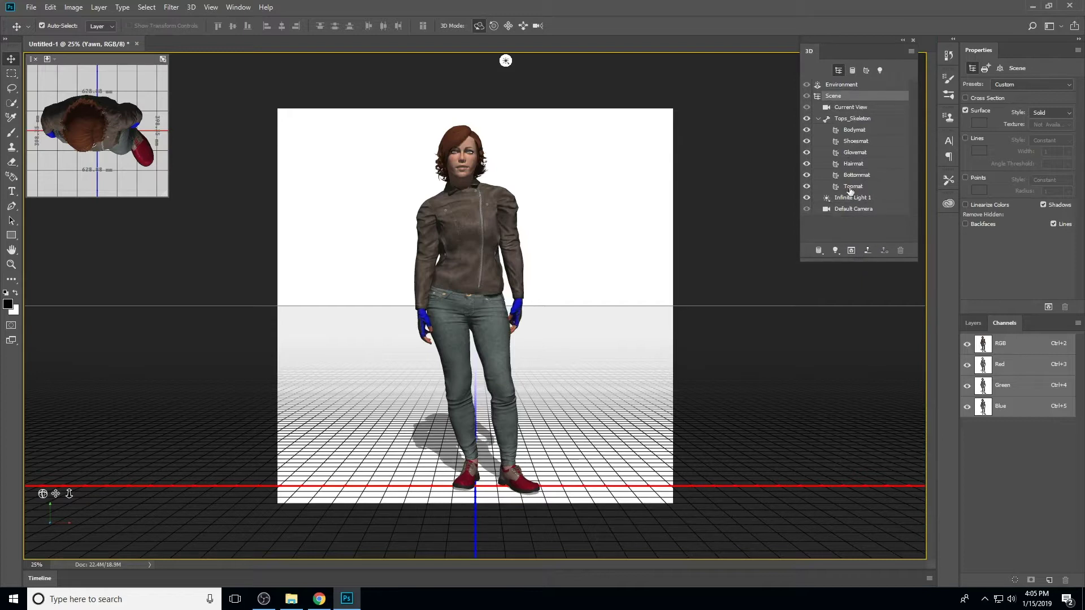
{"action": "left_click", "coordinate": [972, 323]}
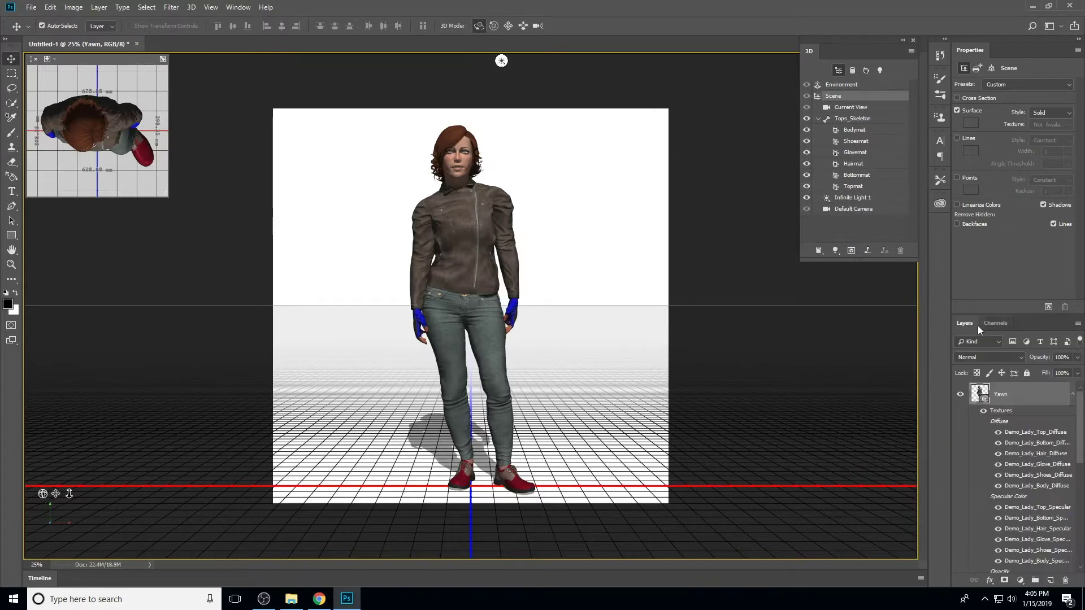
{"action": "left_click_drag", "start_coordinate": [976, 324], "coordinate": [792, 280]}
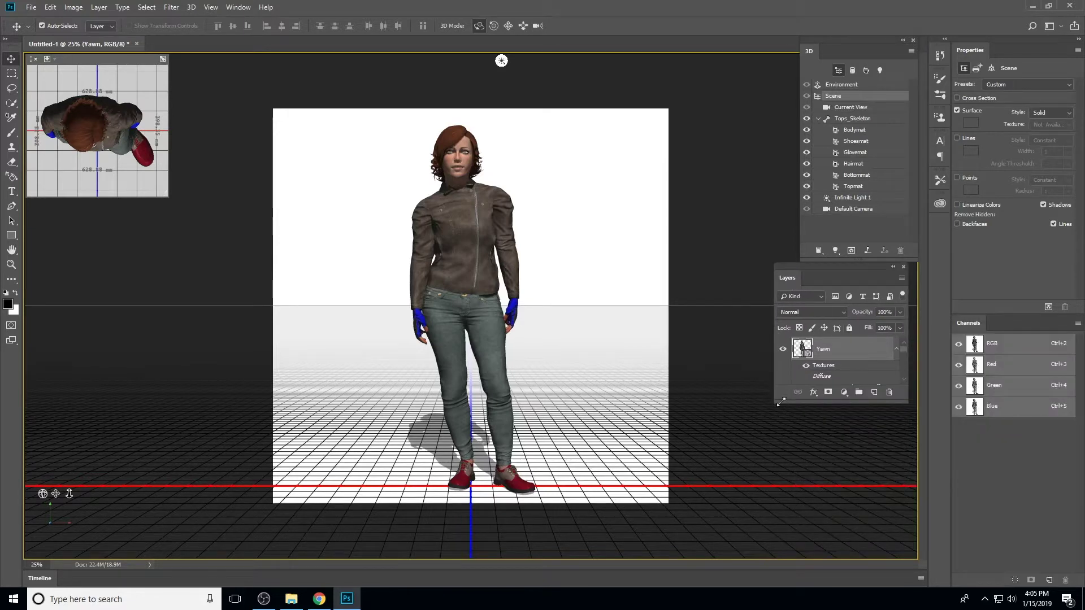
{"action": "left_click_drag", "start_coordinate": [774, 404], "coordinate": [719, 526]}
{"action": "mouse_move", "coordinate": [906, 374]}
{"action": "left_mouse_down"}
{"action": "mouse_move", "coordinate": [912, 477]}
{"action": "mouse_move", "coordinate": [902, 370]}
{"action": "left_mouse_up"}
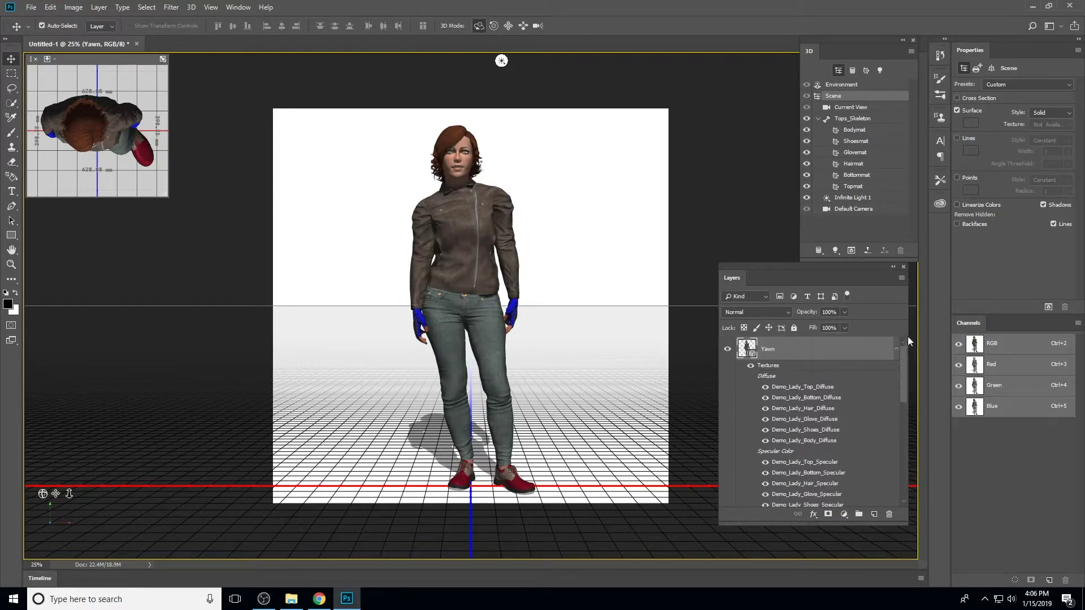
{"action": "left_click_drag", "start_coordinate": [794, 267], "coordinate": [802, 271]}
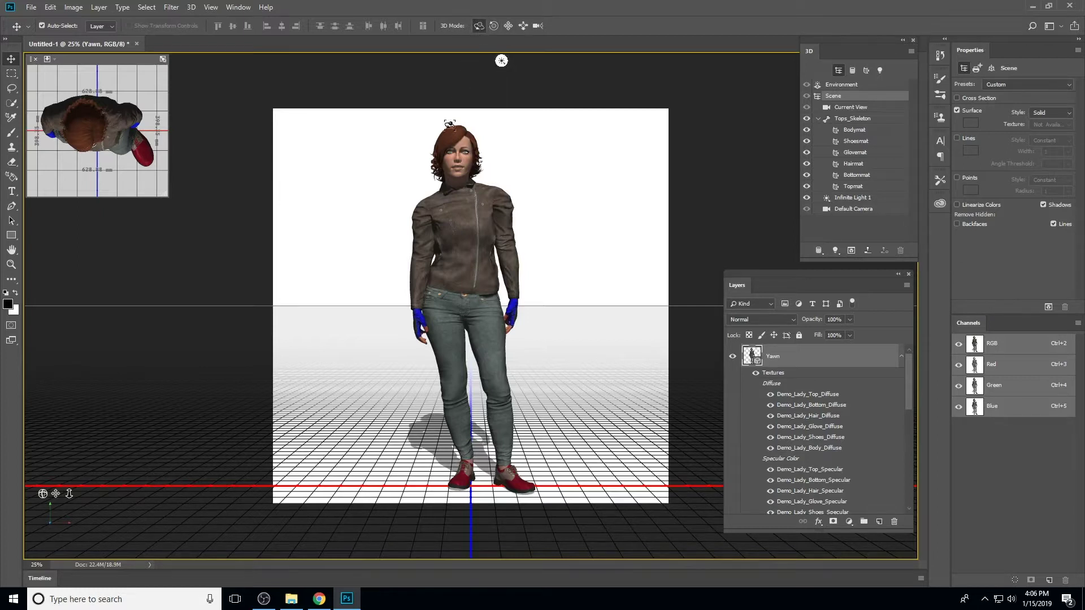
{"action": "left_click_drag", "start_coordinate": [356, 248], "coordinate": [353, 275]}
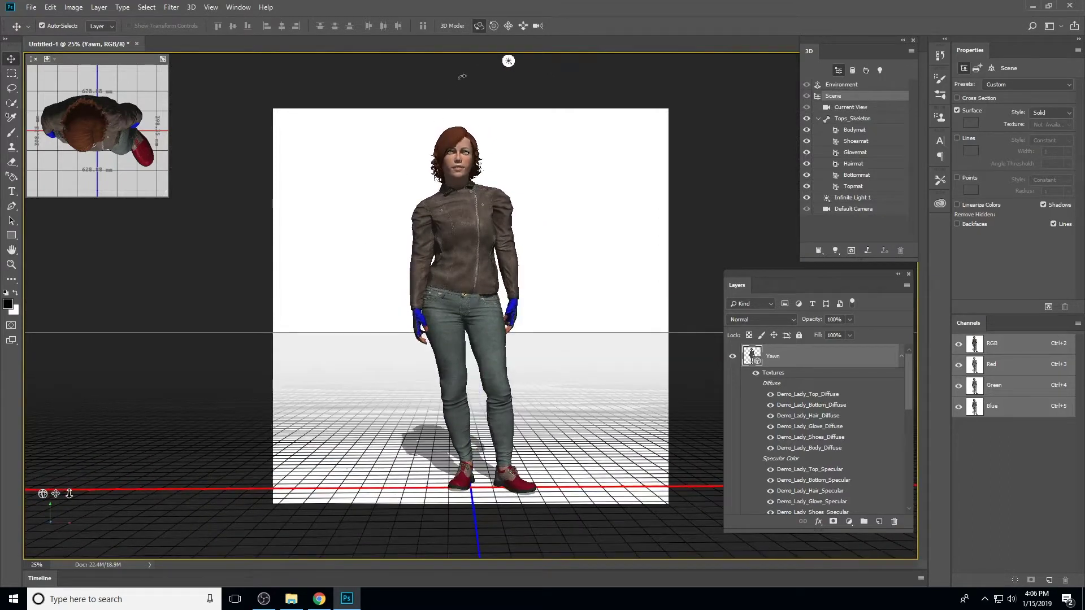
{"action": "left_click", "coordinate": [538, 26]}
{"action": "left_click_drag", "start_coordinate": [584, 417], "coordinate": [621, 427]}
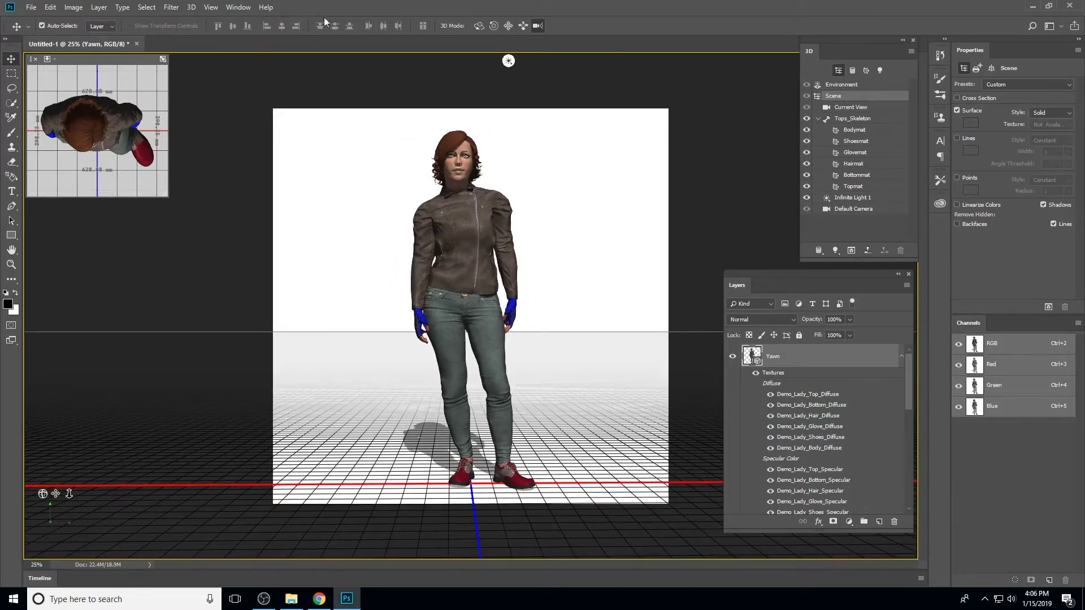
{"action": "left_click", "coordinate": [508, 25]}
{"action": "mouse_move", "coordinate": [611, 264]}
{"action": "left_mouse_down"}
{"action": "mouse_move", "coordinate": [498, 265]}
{"action": "mouse_move", "coordinate": [586, 245]}
{"action": "mouse_move", "coordinate": [572, 242]}
{"action": "mouse_move", "coordinate": [610, 249]}
{"action": "left_mouse_up"}
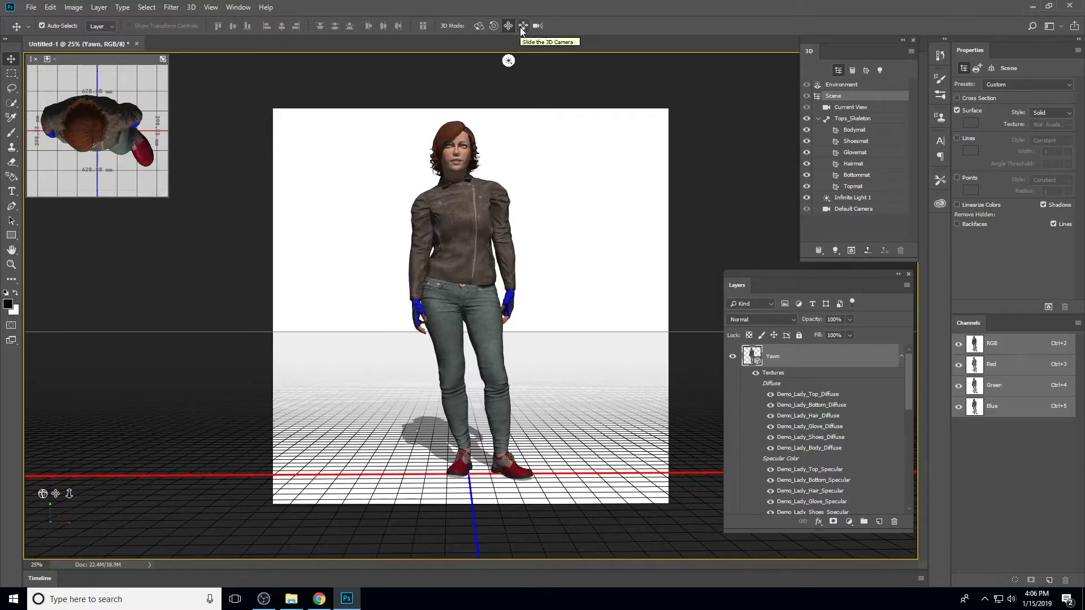
{"action": "left_click", "coordinate": [520, 27]}
{"action": "left_click_drag", "start_coordinate": [557, 250], "coordinate": [584, 249]}
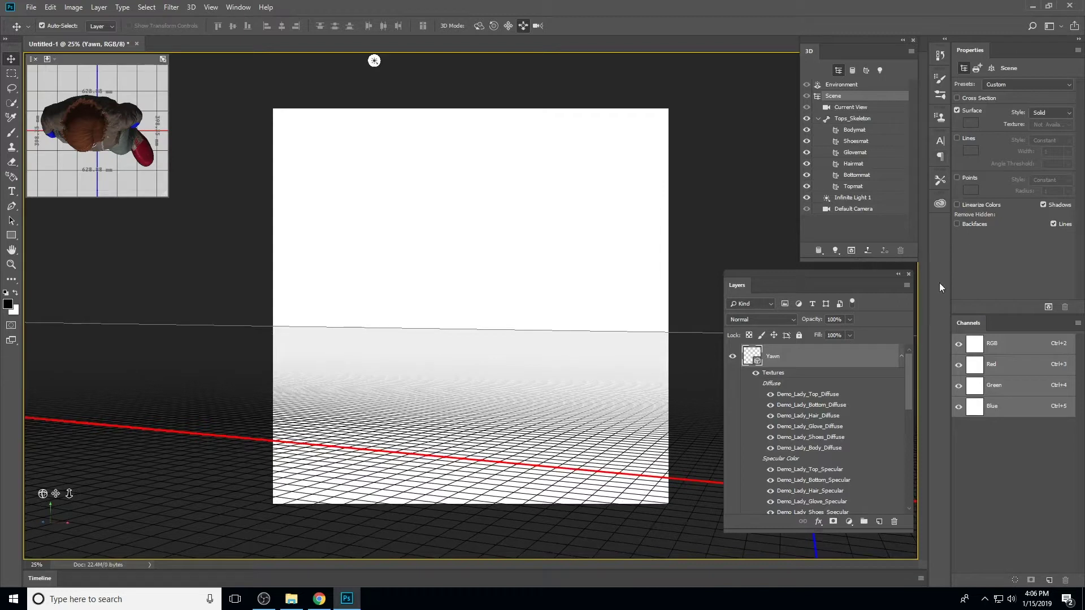
{"action": "left_click", "coordinate": [853, 209]}
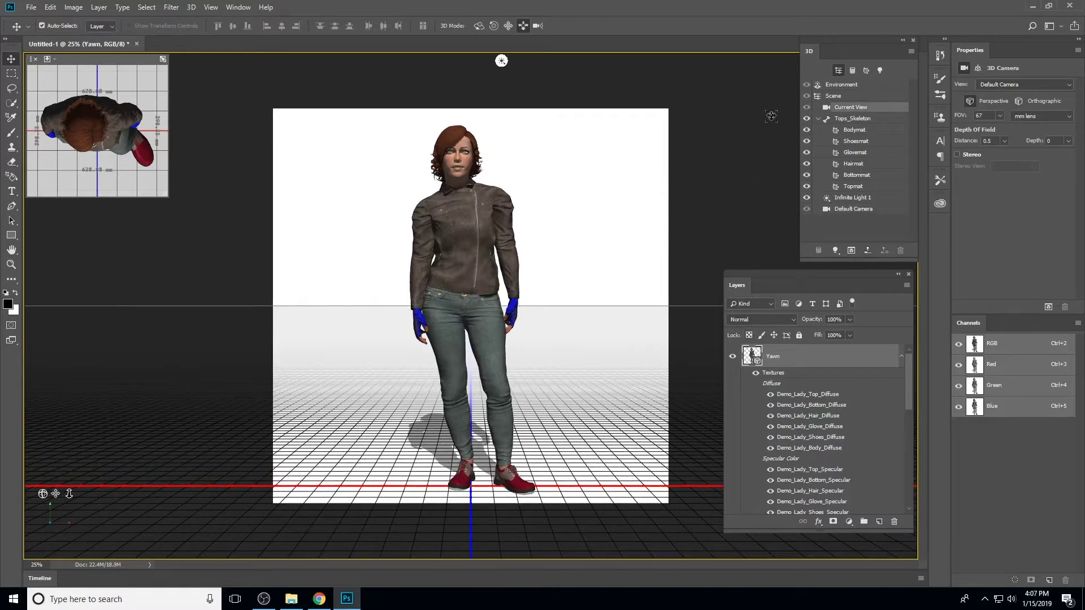
Step: Select the skeleton, tilt the character, then reset its rotation to 0° in Coordinates
{"action": "left_click", "coordinate": [861, 119]}
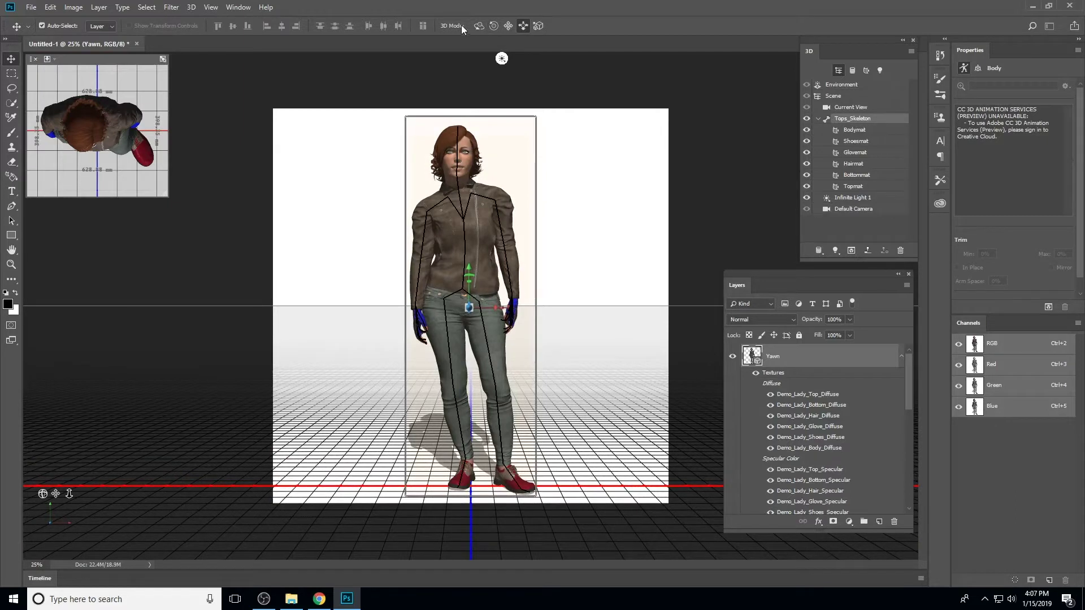
{"action": "left_click", "coordinate": [477, 26]}
{"action": "left_click_drag", "start_coordinate": [362, 247], "coordinate": [279, 342]}
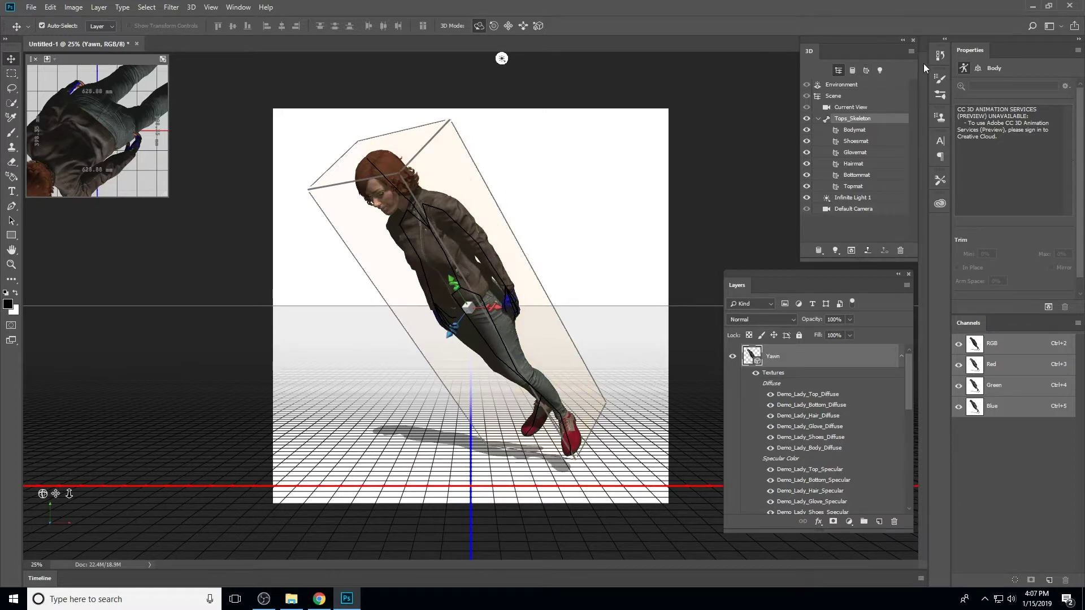
{"action": "left_click", "coordinate": [978, 68]}
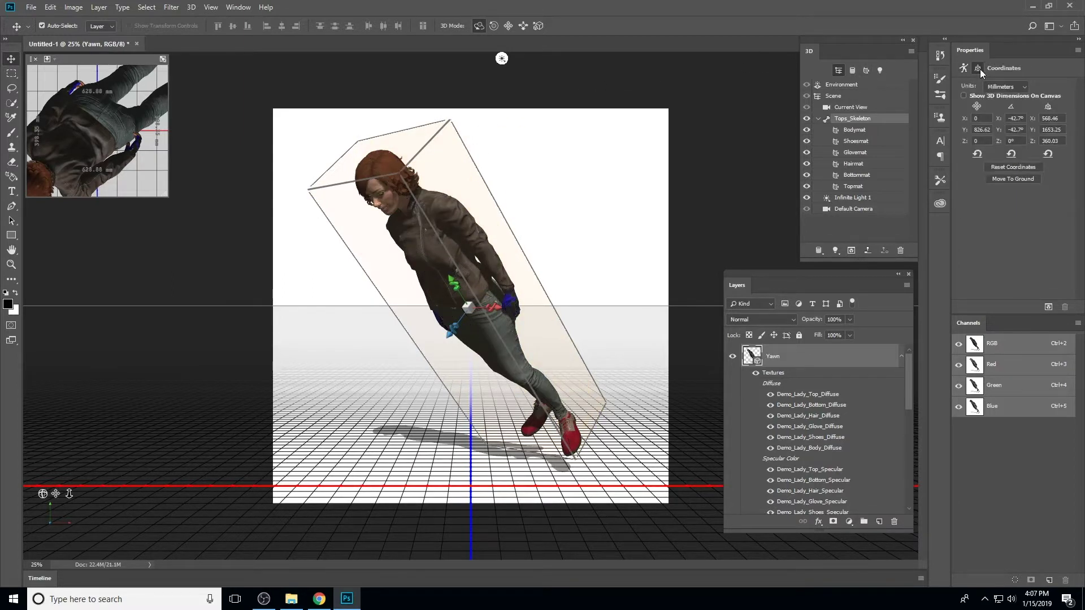
{"action": "left_click", "coordinate": [1012, 155]}
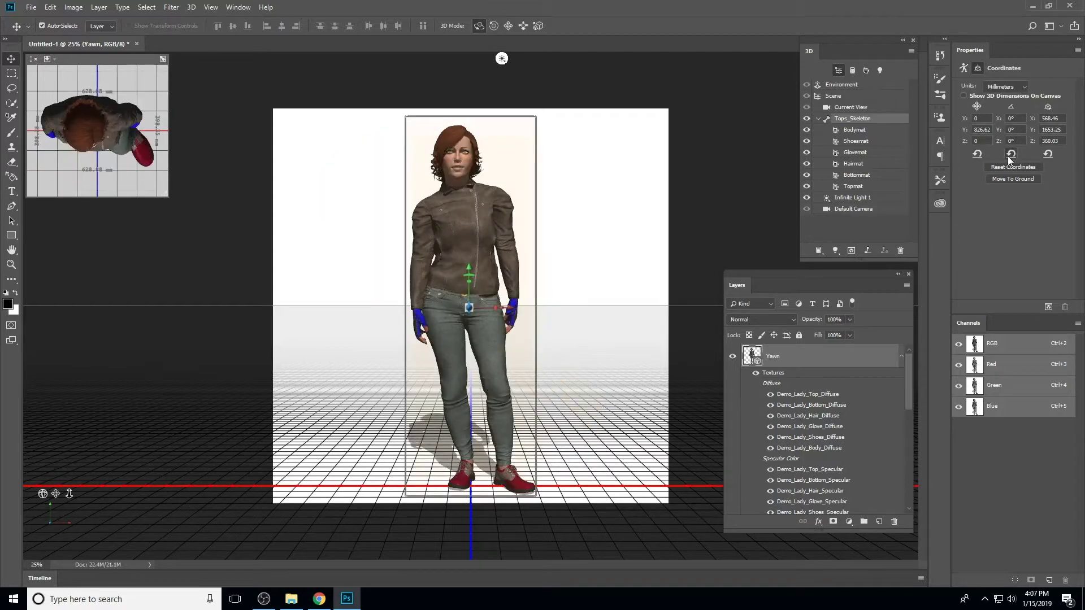
{"action": "left_click", "coordinate": [964, 67]}
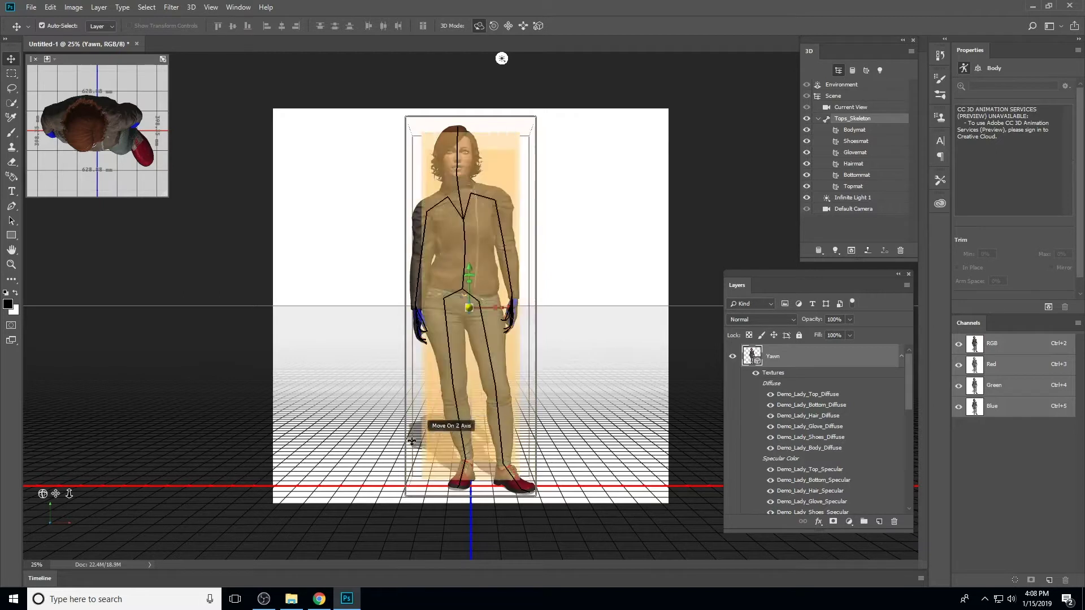
Step: Create a video timeline for the Yawn layer in the Timeline panel
{"action": "left_click", "coordinate": [41, 578]}
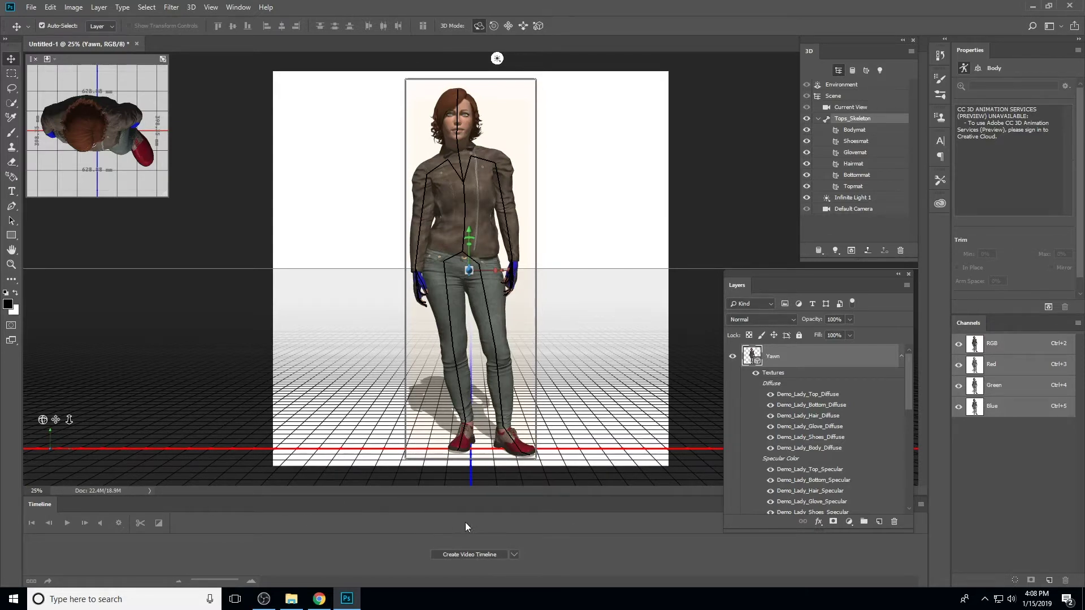
{"action": "left_click", "coordinate": [514, 555]}
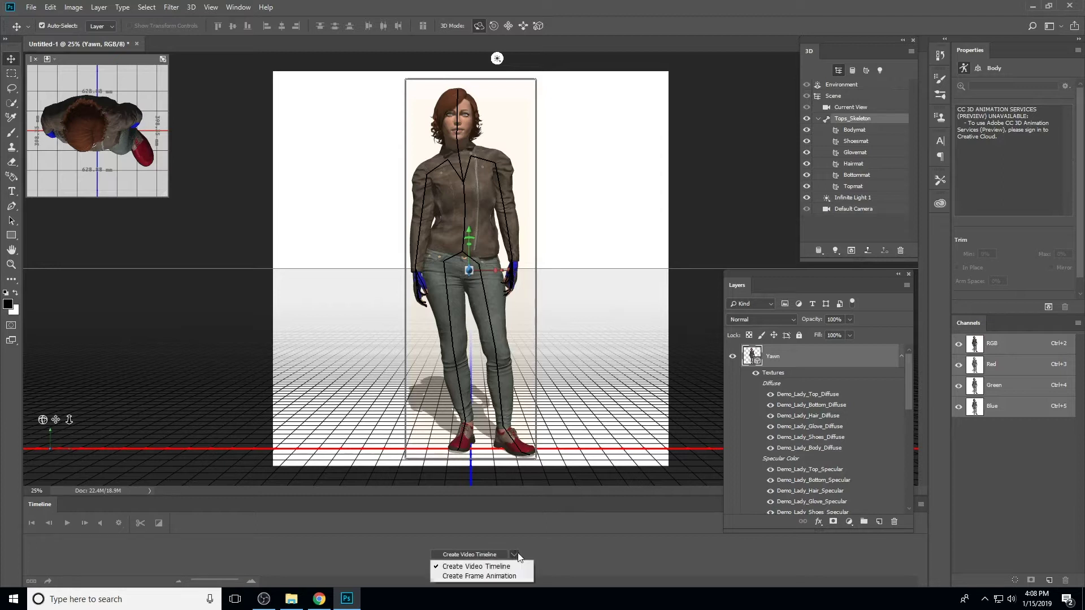
{"action": "left_click", "coordinate": [512, 555]}
{"action": "left_click", "coordinate": [512, 555]}
{"action": "left_click", "coordinate": [493, 567]}
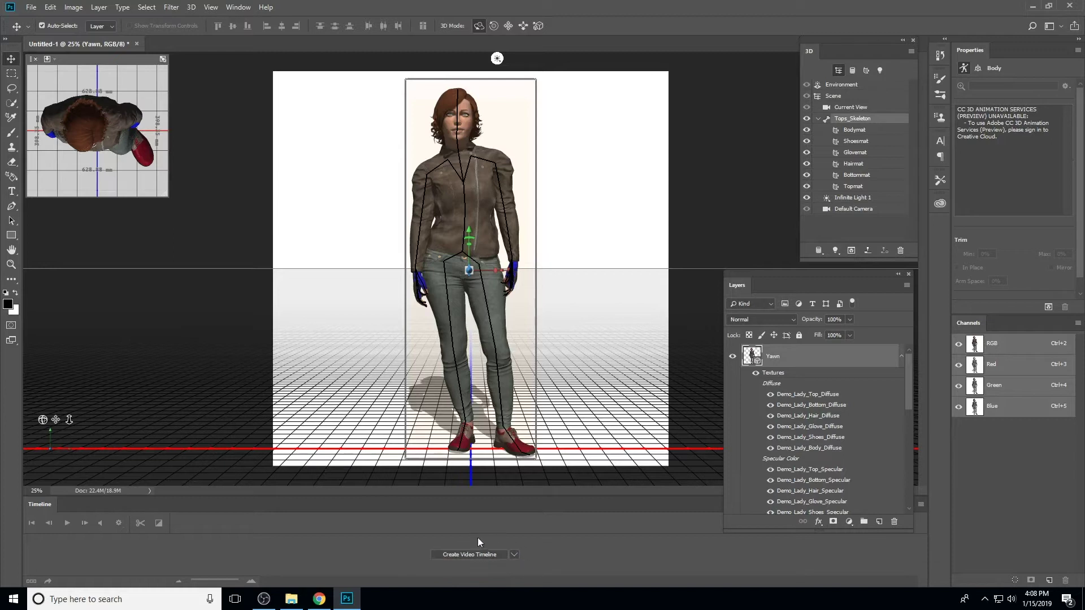
{"action": "left_click", "coordinate": [472, 555]}
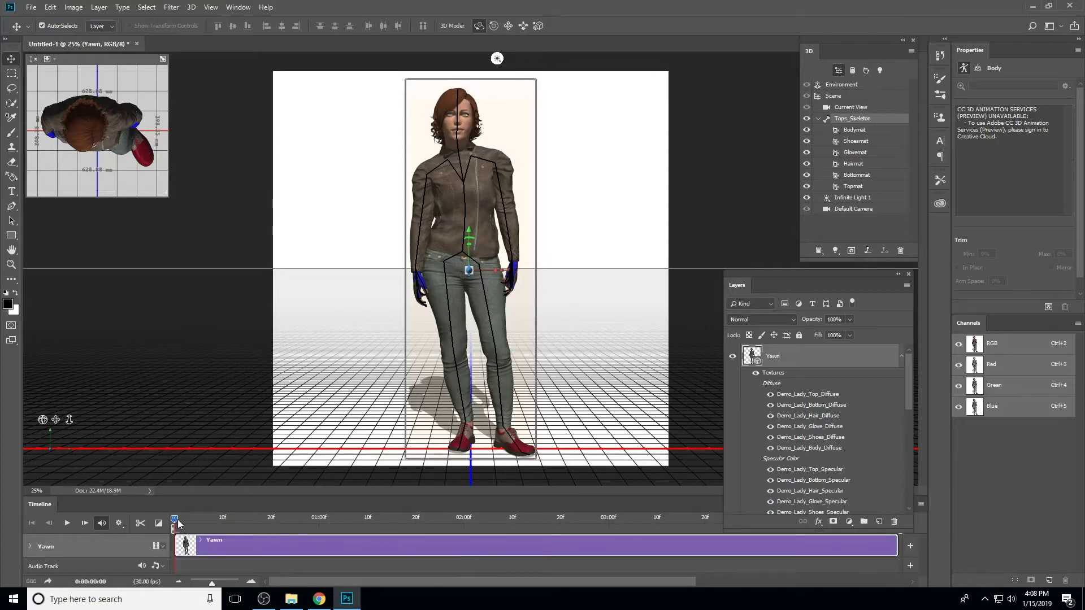
{"action": "left_click_drag", "start_coordinate": [177, 524], "coordinate": [311, 520]}
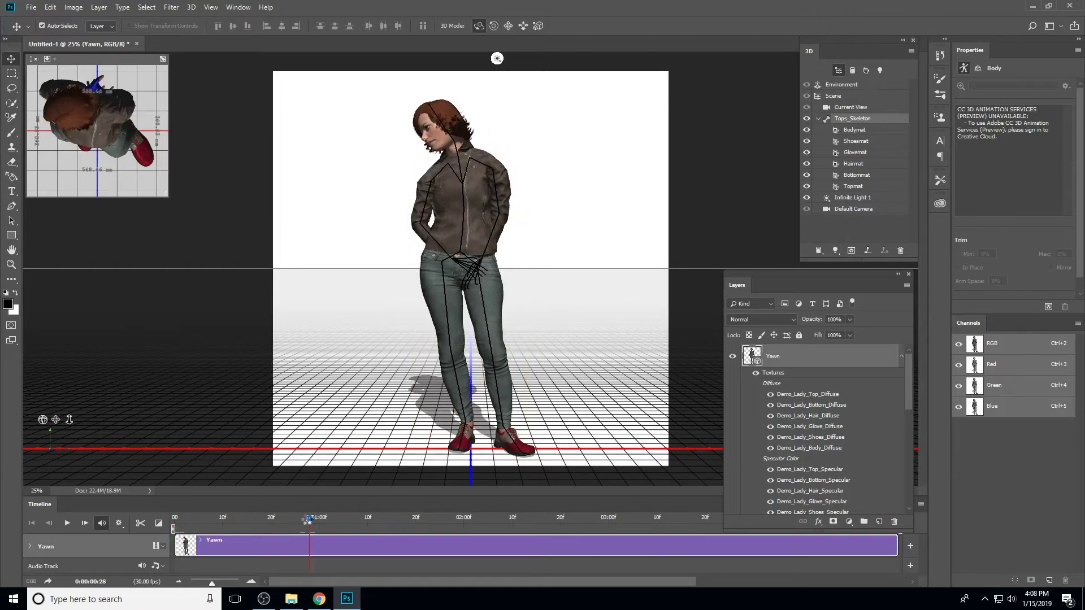
{"action": "left_click_drag", "start_coordinate": [310, 518], "coordinate": [305, 519]}
{"action": "left_click", "coordinate": [431, 521]}
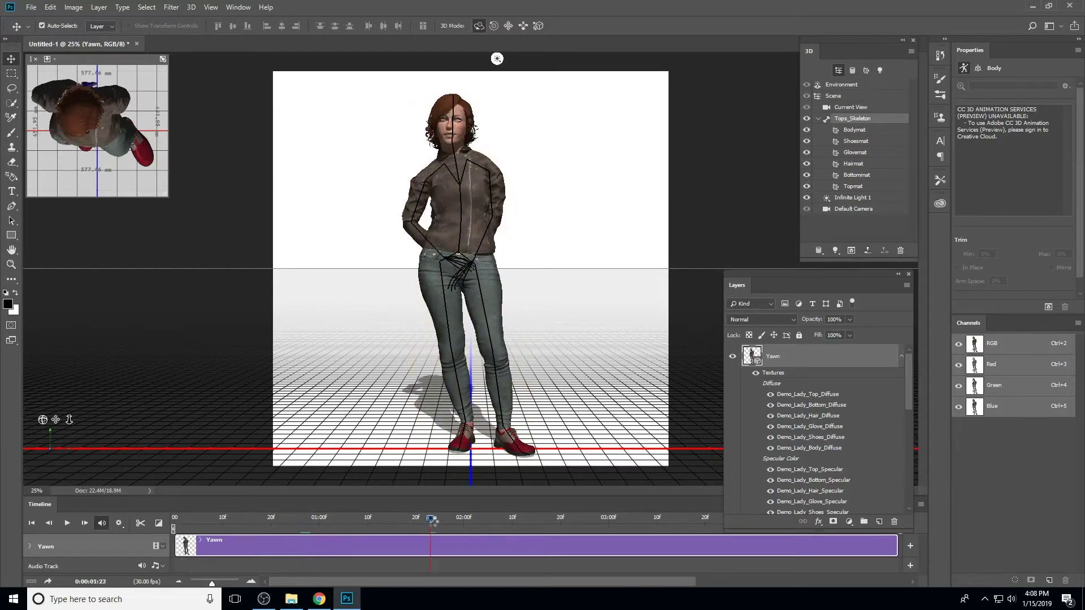
{"action": "left_click", "coordinate": [478, 520]}
{"action": "left_click_drag", "start_coordinate": [491, 523], "coordinate": [695, 525]}
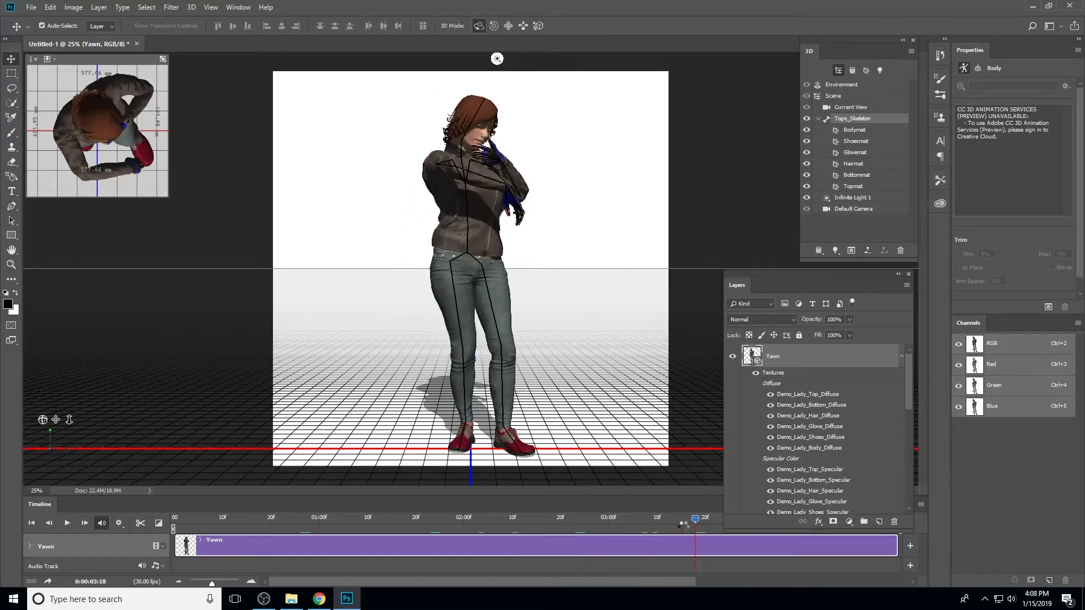
{"action": "left_click_drag", "start_coordinate": [567, 527], "coordinate": [399, 520]}
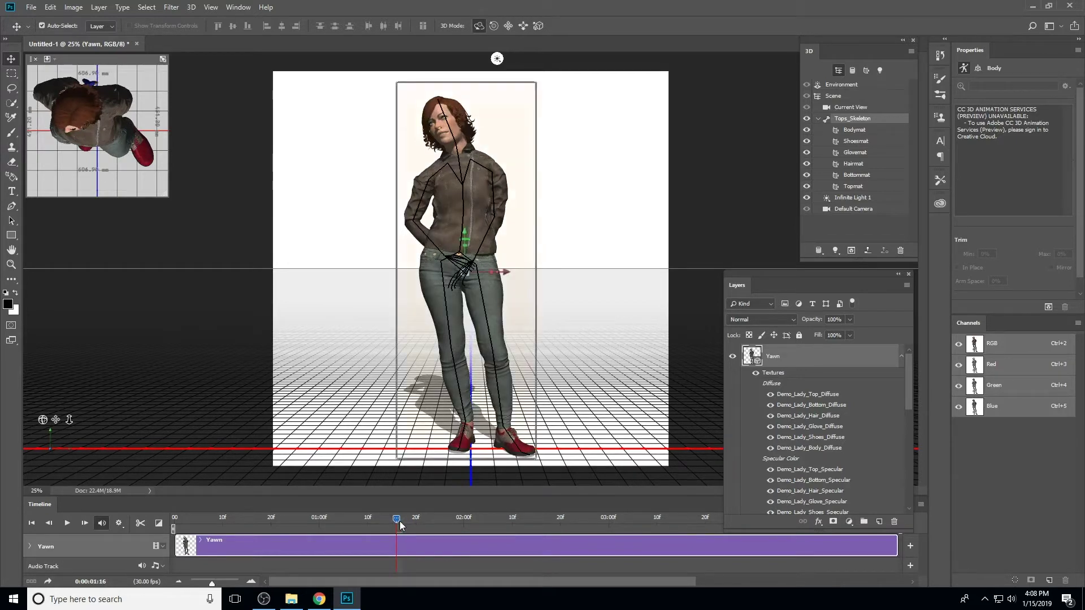
{"action": "left_click_drag", "start_coordinate": [397, 521], "coordinate": [351, 521]}
{"action": "left_click_drag", "start_coordinate": [203, 521], "coordinate": [174, 521]}
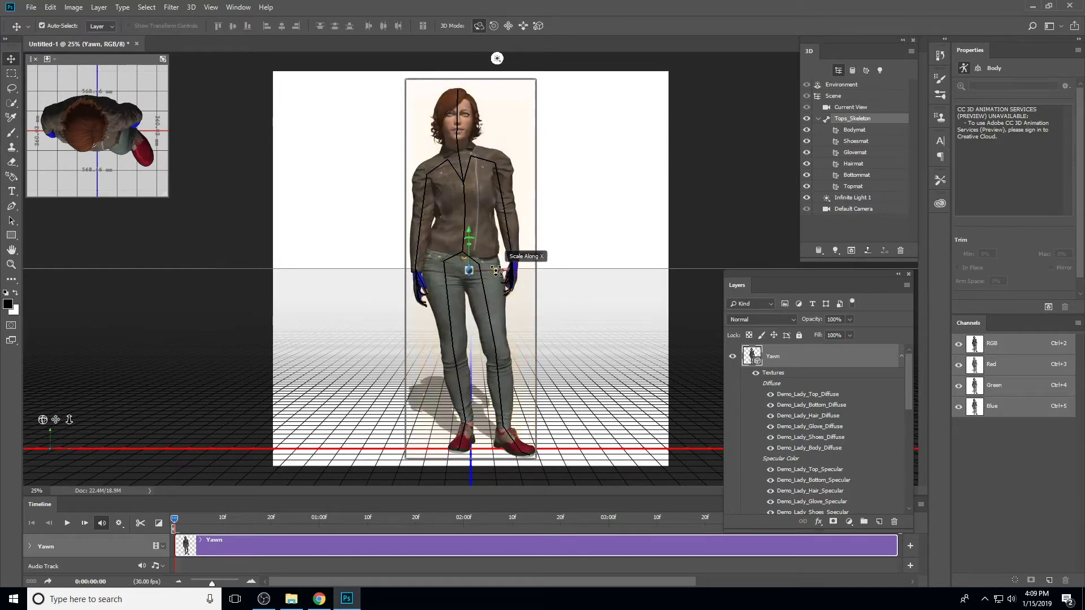
{"action": "left_click_drag", "start_coordinate": [496, 269], "coordinate": [673, 269]}
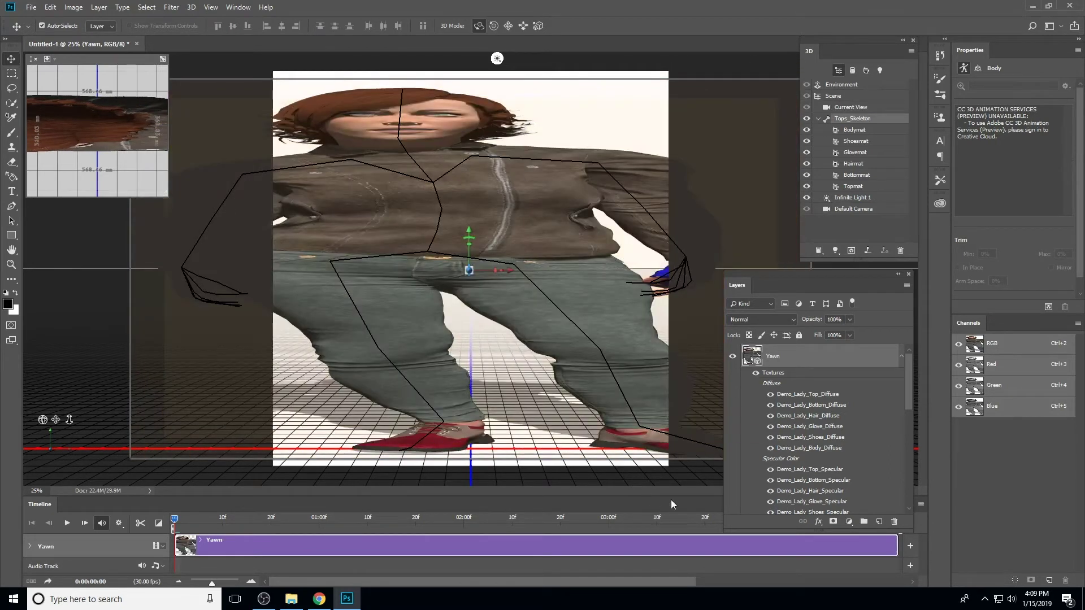
{"action": "left_click", "coordinate": [939, 57]}
{"action": "left_click_drag", "start_coordinate": [865, 126], "coordinate": [924, 421]}
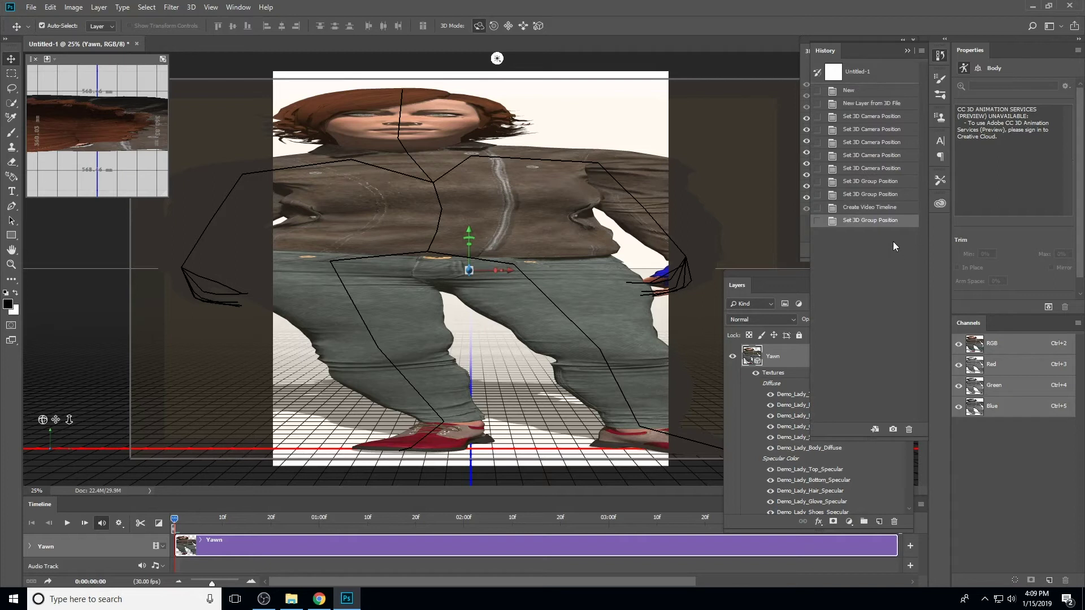
{"action": "left_click", "coordinate": [872, 210]}
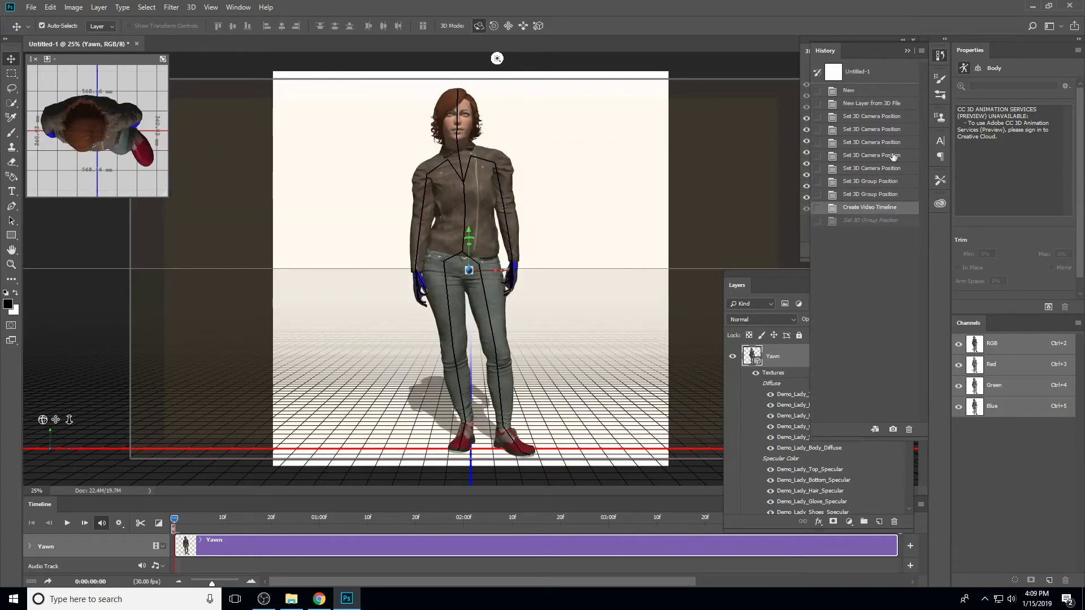
{"action": "left_click", "coordinate": [940, 55]}
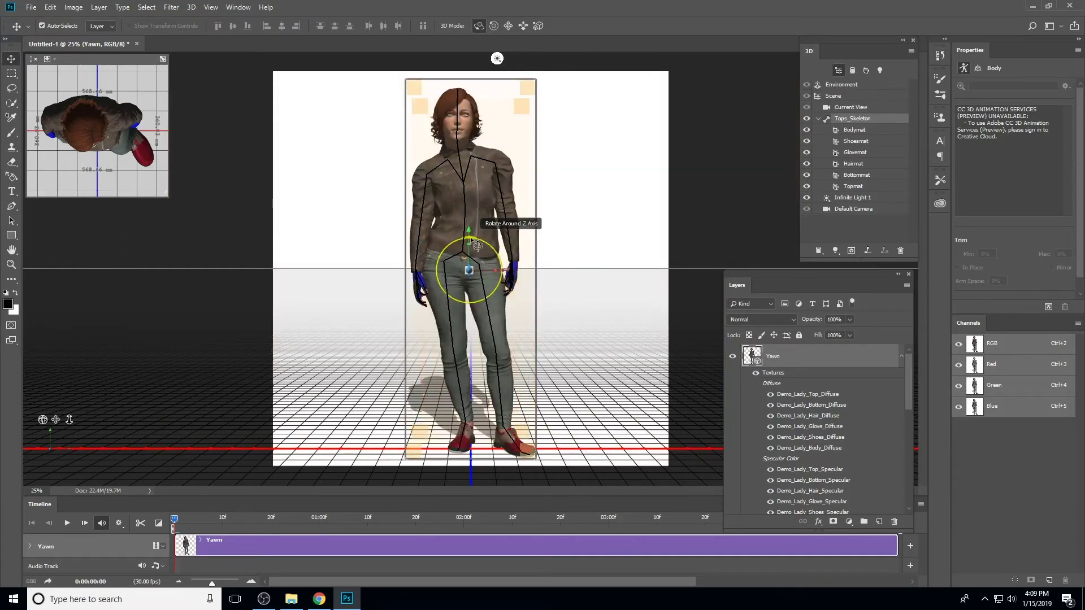
Step: Spin the character around the Z axis, then undo the spin from History
{"action": "left_click_drag", "start_coordinate": [477, 244], "coordinate": [428, 226]}
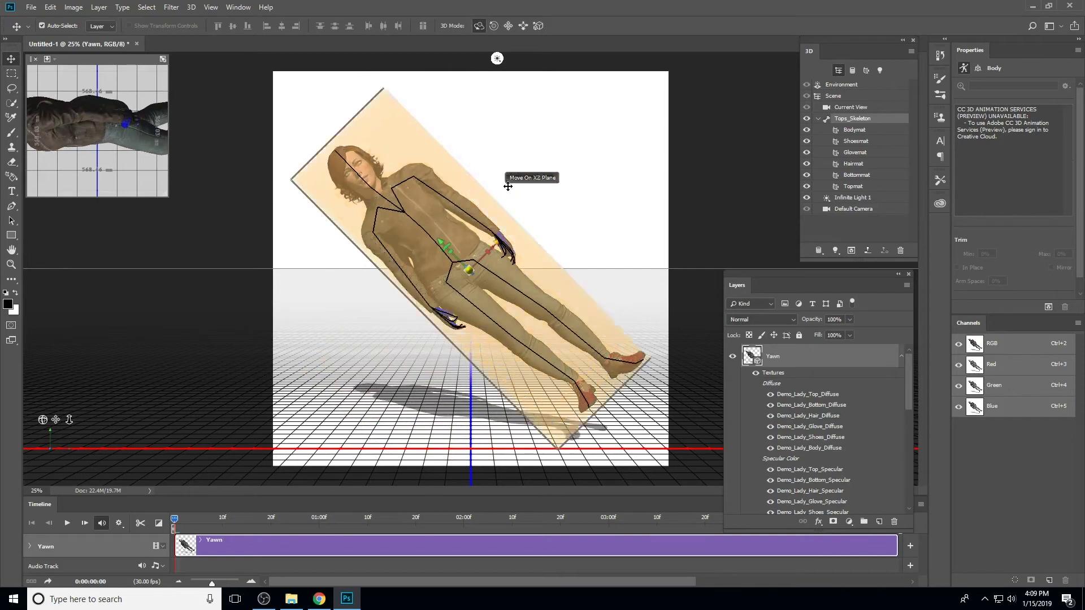
{"action": "left_click", "coordinate": [939, 56]}
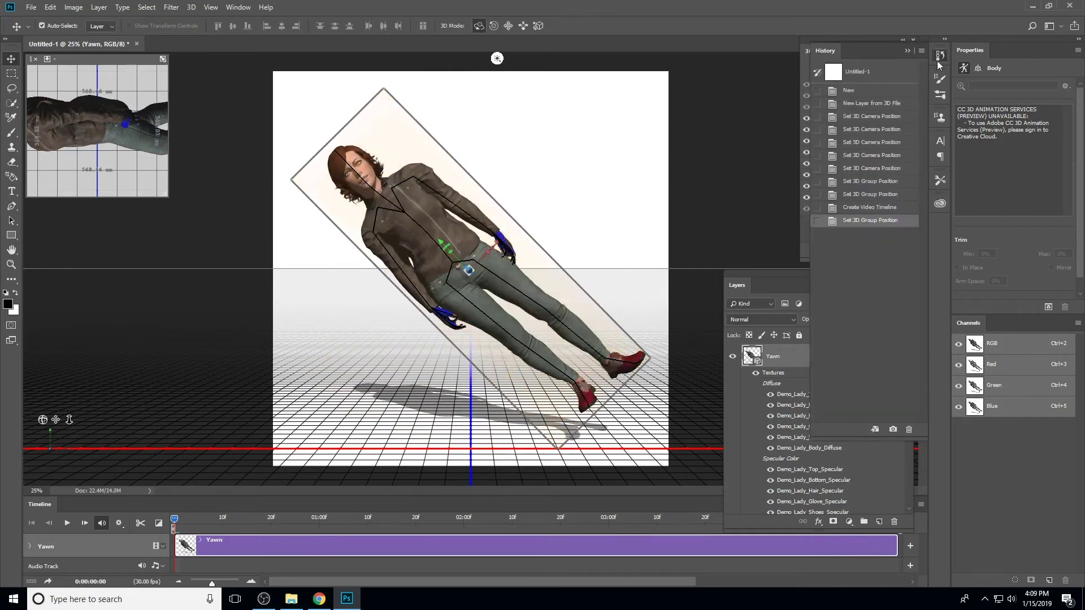
{"action": "left_click", "coordinate": [867, 207]}
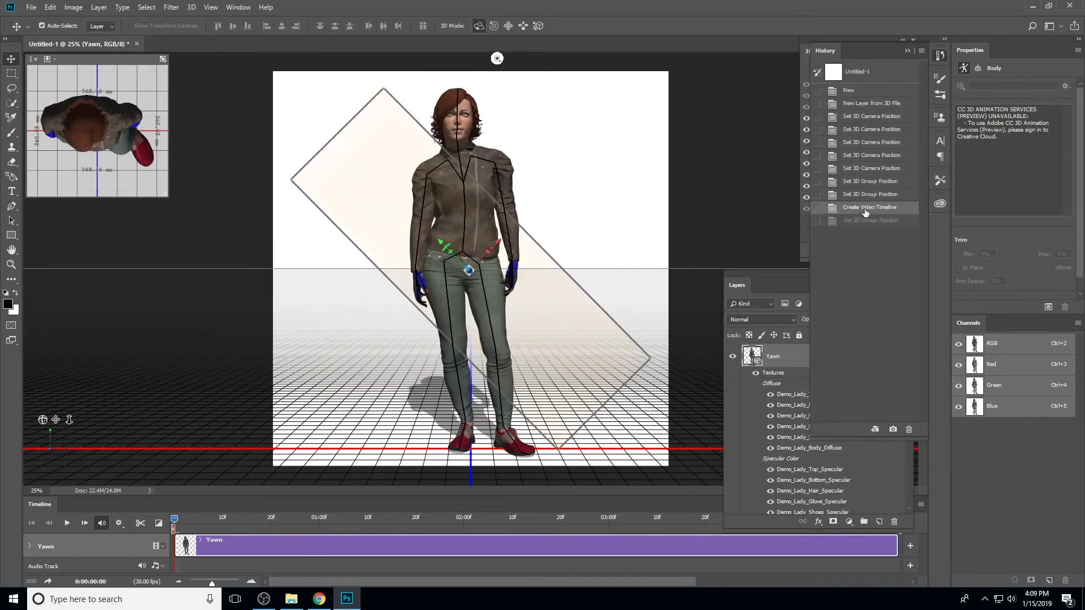
{"action": "left_click", "coordinate": [943, 53]}
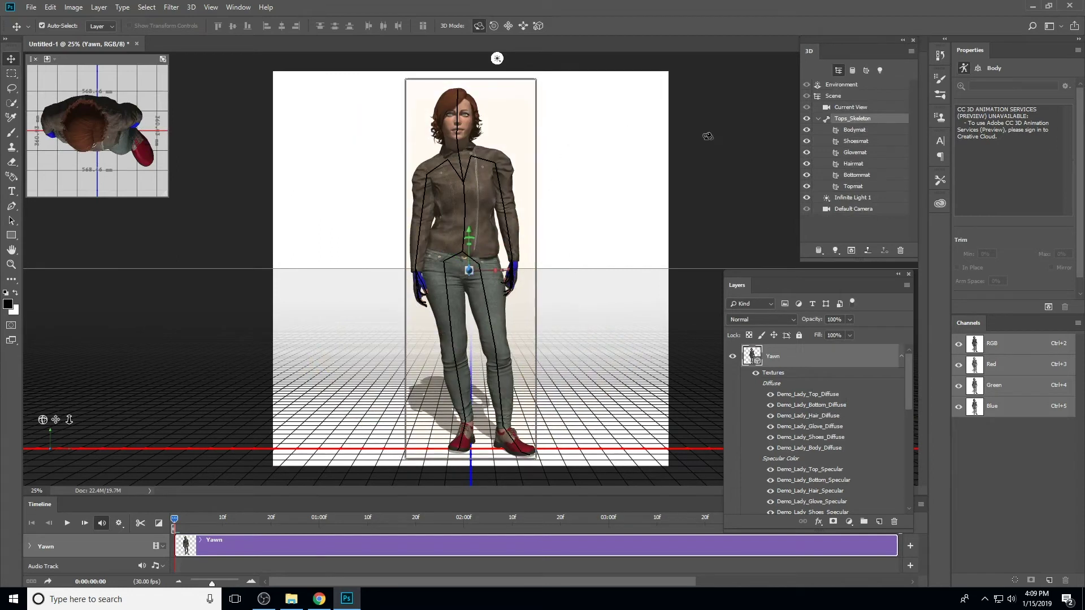
Step: Turn and tilt the character again, then reset its rotation to 0° in Coordinates
{"action": "left_click_drag", "start_coordinate": [536, 282], "coordinate": [595, 251]}
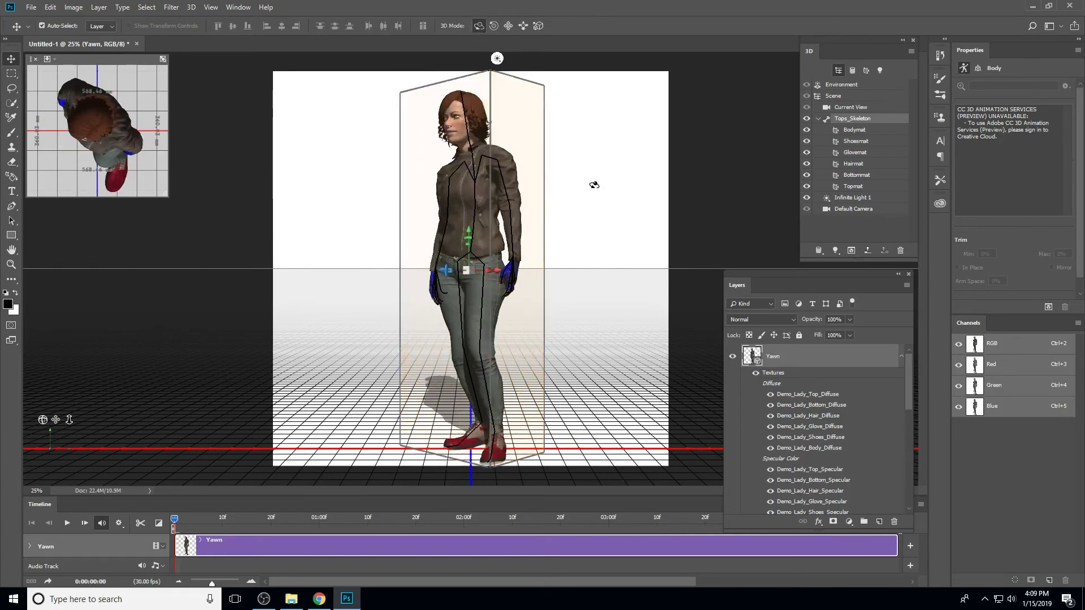
{"action": "left_click_drag", "start_coordinate": [593, 185], "coordinate": [672, 181]}
{"action": "left_click", "coordinate": [978, 68]}
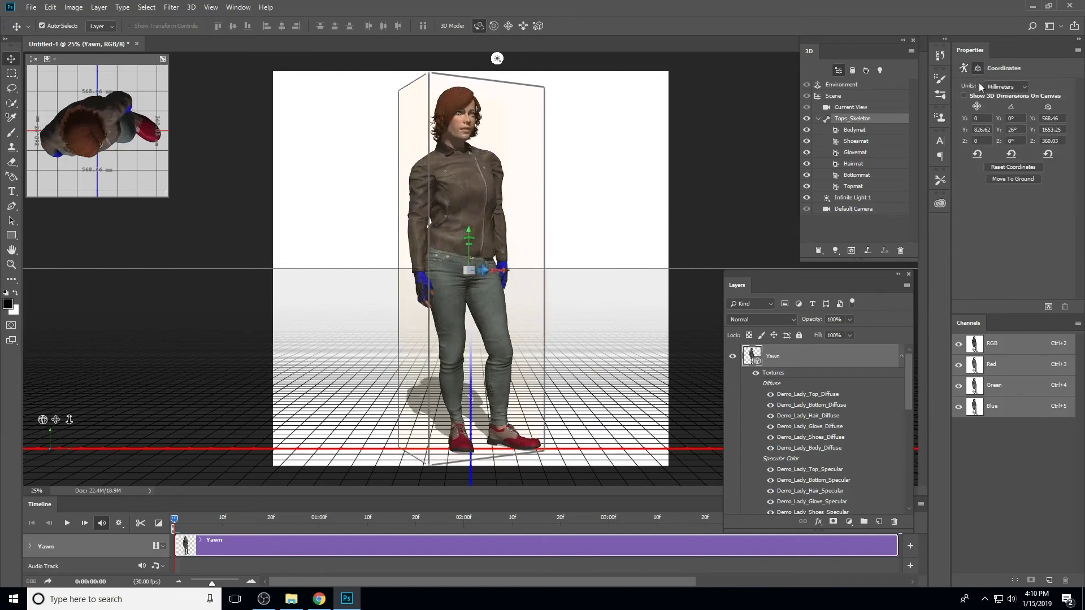
{"action": "left_click", "coordinate": [1012, 156]}
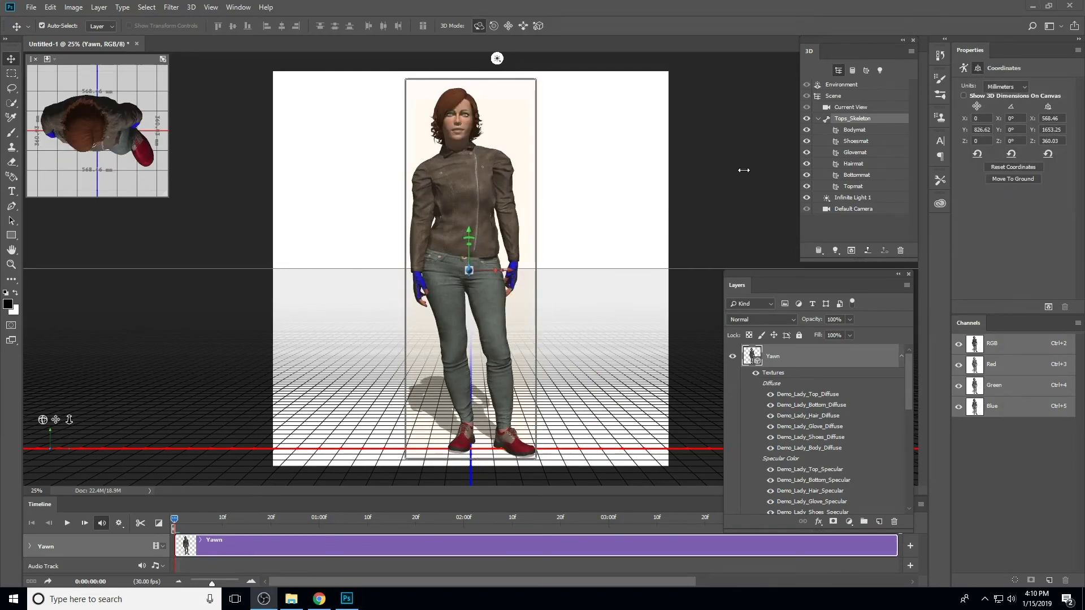
Step: Save the document as a Photoshop file named 'Demo Lady Standing Pose'
{"action": "left_click", "coordinate": [31, 8]}
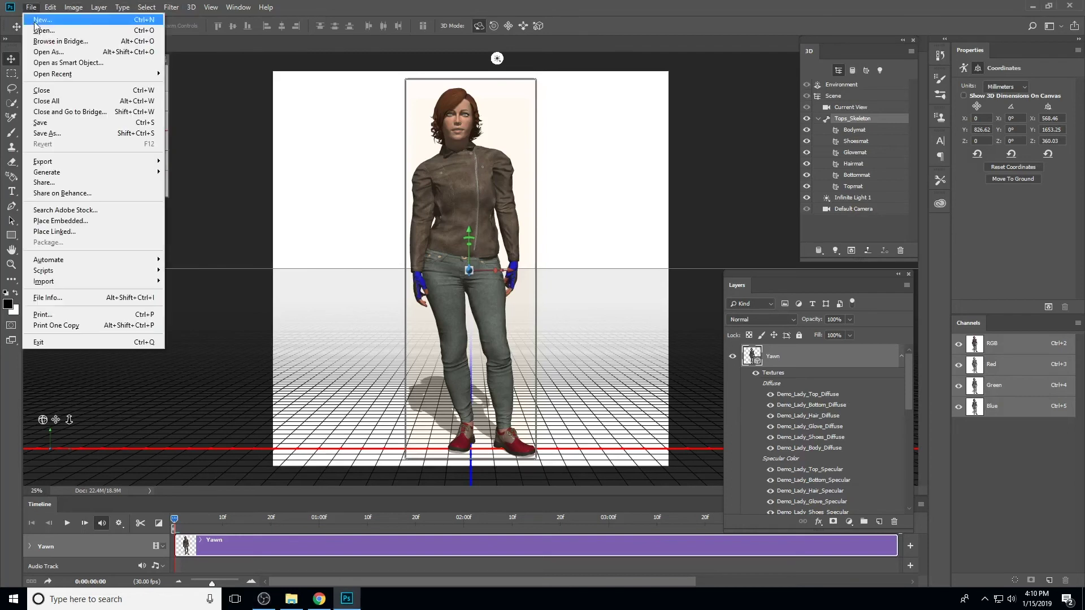
{"action": "left_click", "coordinate": [59, 121]}
{"action": "type", "text": "Stand"}
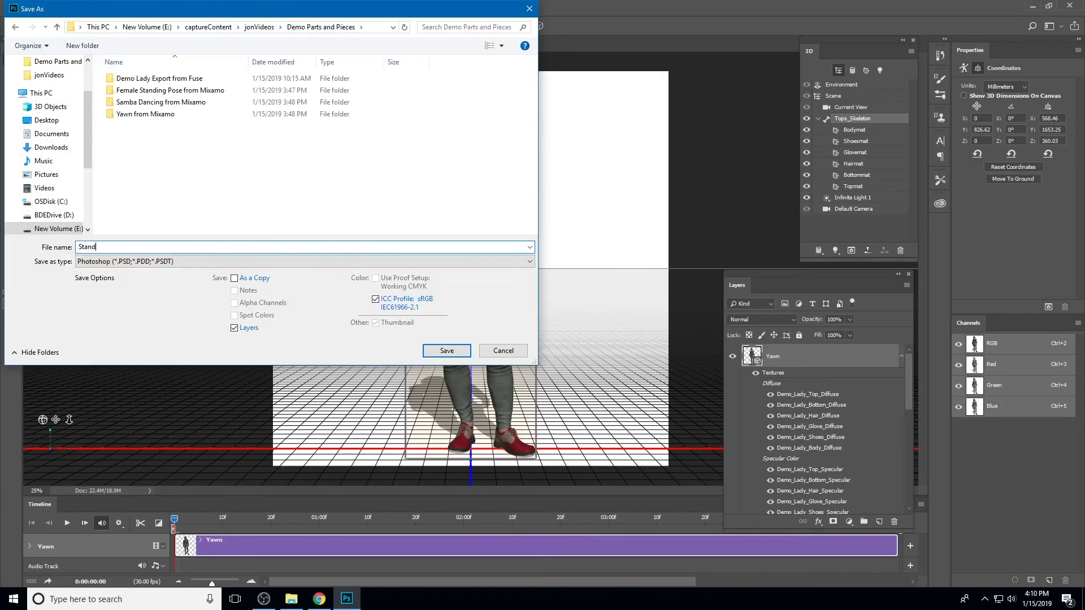
{"action": "type", "text": "ing Pose"}
{"action": "key", "text": "Home"}
{"action": "type", "text": "Demo Lady"}
{"action": "key", "text": "Return"}
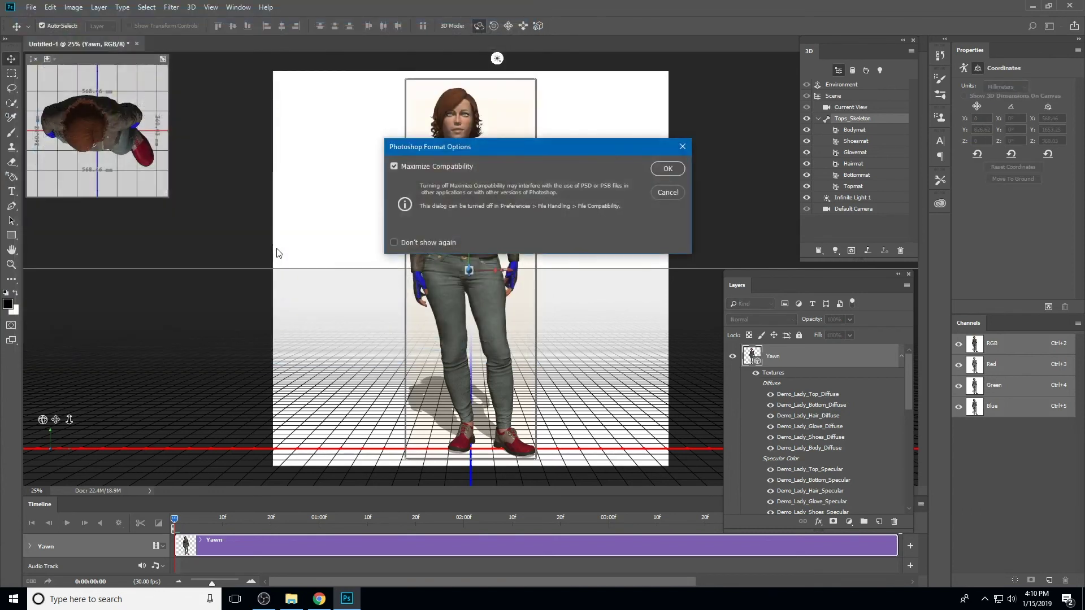